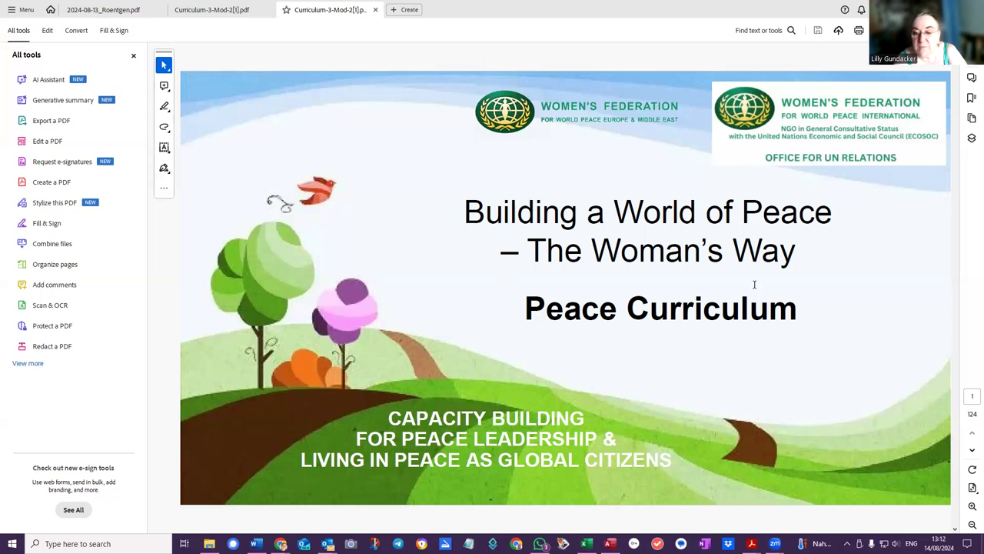
Select the cover image on the PDF's first page, then deselect it.
{"action": "left_click", "coordinate": [556, 179]}
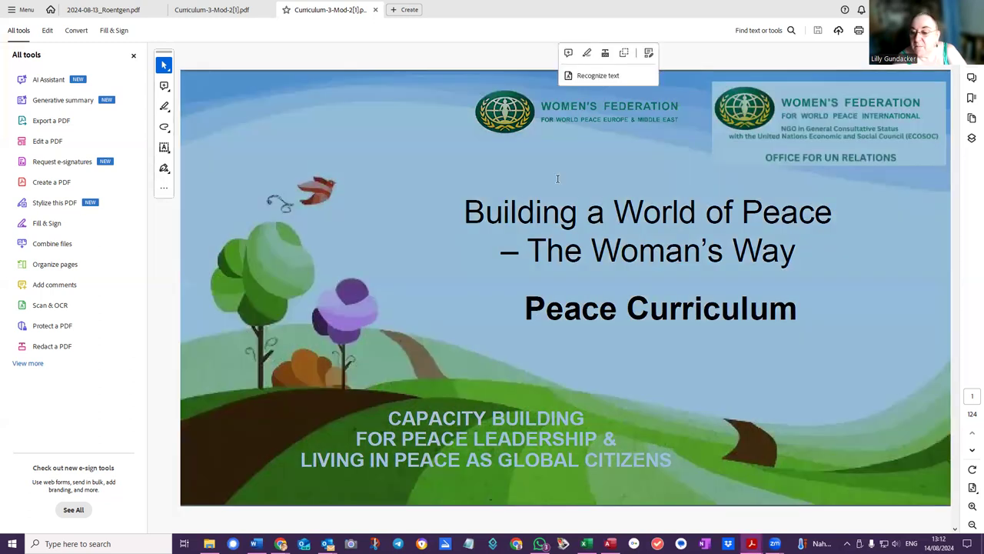
{"action": "left_click", "coordinate": [479, 216]}
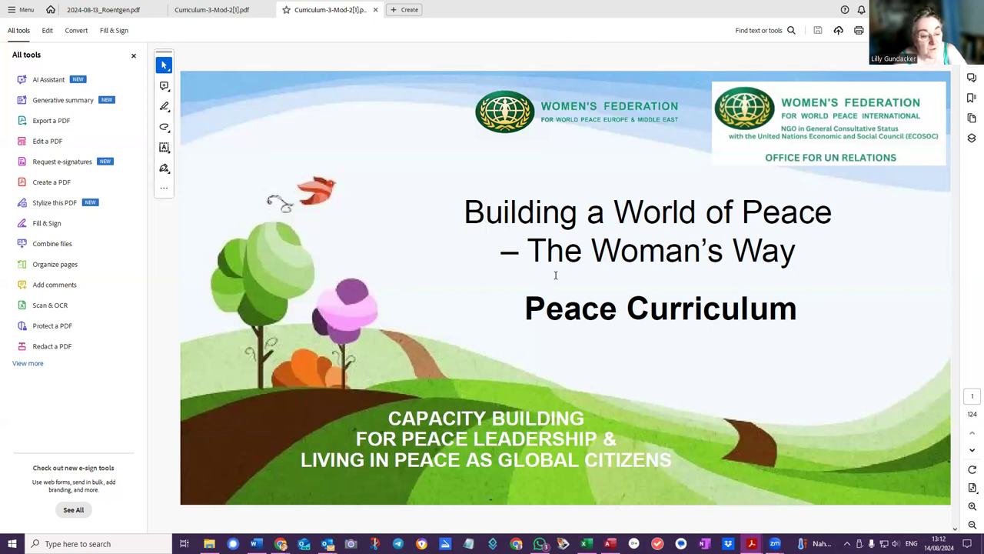
{"action": "scroll", "coordinate": [565, 268], "scroll_direction": "down", "scroll_amount": 1}
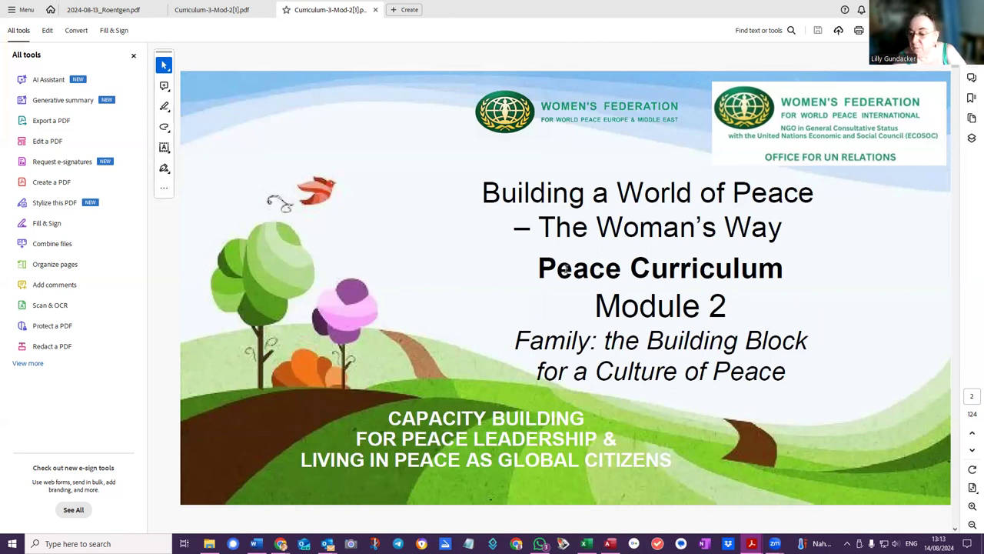
{"action": "scroll", "coordinate": [565, 269], "scroll_direction": "down", "scroll_amount": 1}
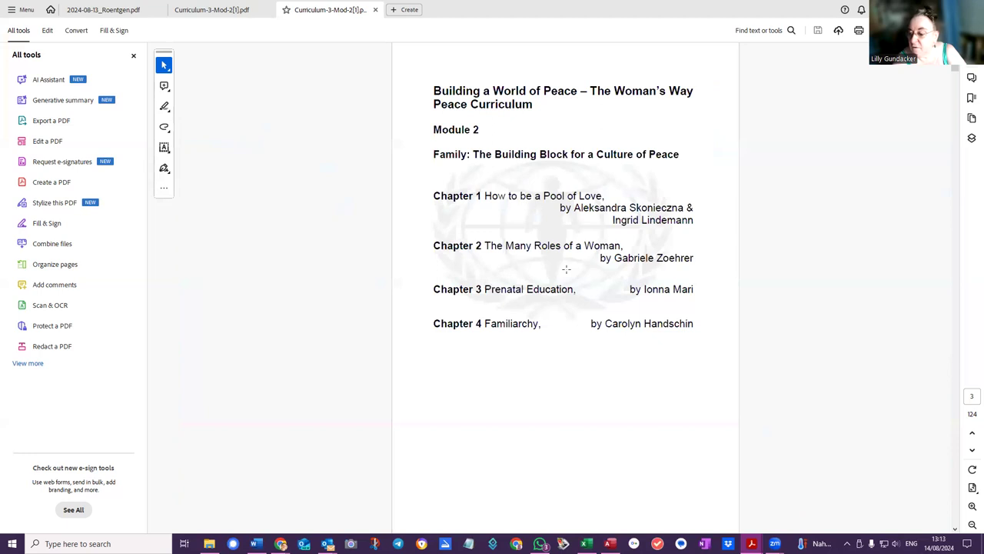
{"action": "scroll", "coordinate": [566, 268], "scroll_direction": "up", "scroll_amount": 1}
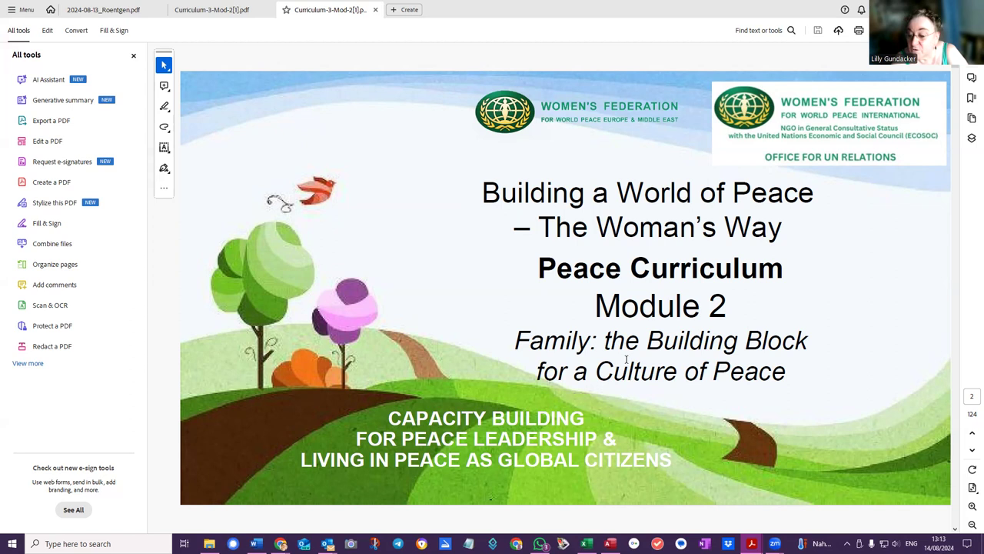
{"action": "scroll", "coordinate": [628, 362], "scroll_direction": "up", "scroll_amount": 2}
{"action": "scroll", "coordinate": [501, 377], "scroll_direction": "down", "scroll_amount": 2}
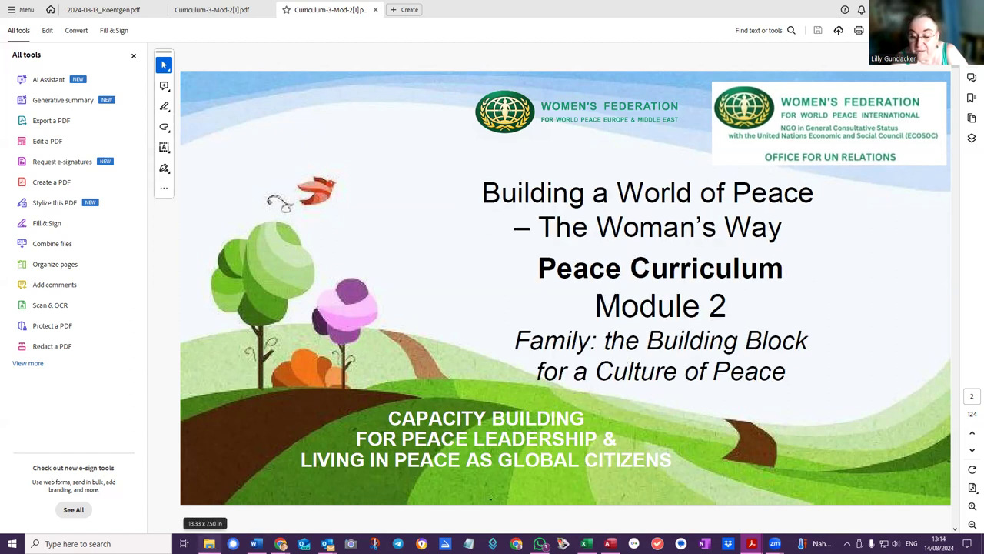
Bring up File Explorer and scroll its folder tree to find WFWP1-Files.
{"action": "left_click", "coordinate": [209, 544]}
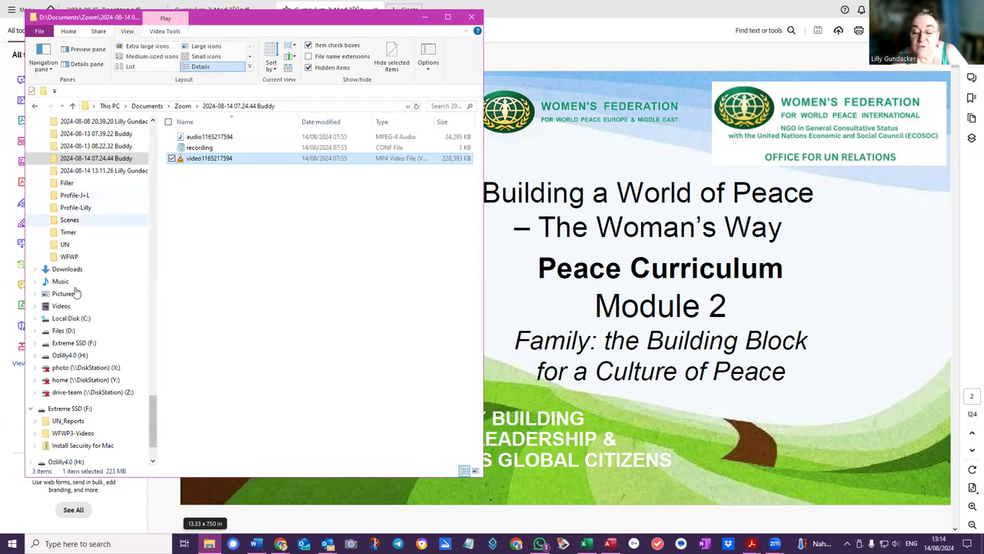
{"action": "scroll", "coordinate": [84, 292], "scroll_direction": "up", "scroll_amount": 5}
{"action": "scroll", "coordinate": [103, 264], "scroll_direction": "up", "scroll_amount": 15}
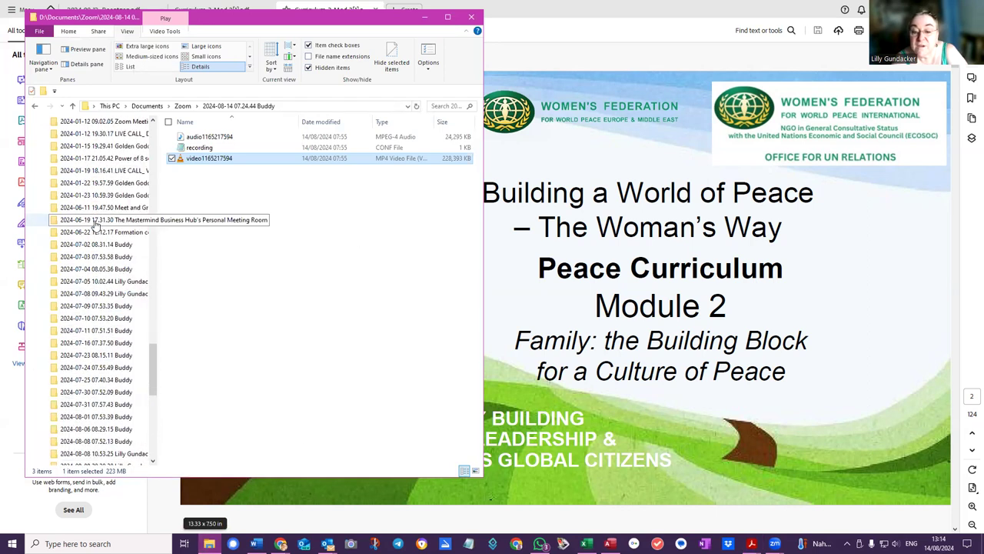
{"action": "scroll", "coordinate": [96, 225], "scroll_direction": "up", "scroll_amount": 6}
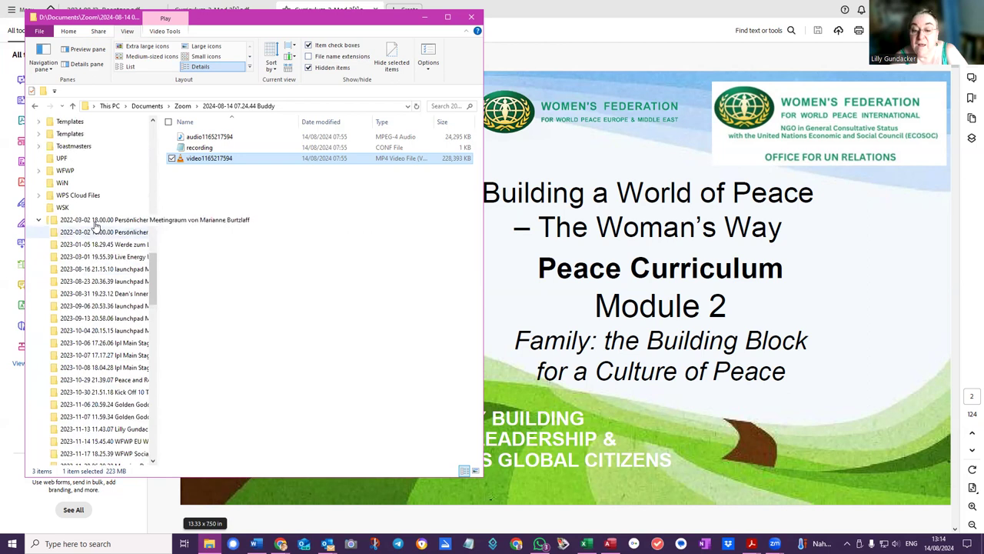
{"action": "scroll", "coordinate": [60, 301], "scroll_direction": "down", "scroll_amount": 5}
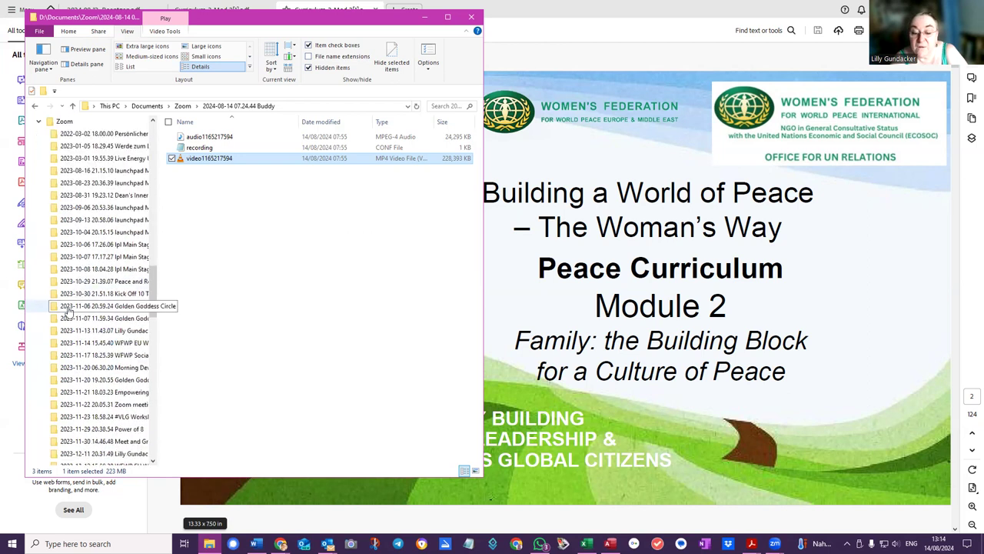
{"action": "scroll", "coordinate": [93, 175], "scroll_direction": "up", "scroll_amount": 6}
{"action": "scroll", "coordinate": [96, 176], "scroll_direction": "up", "scroll_amount": 10}
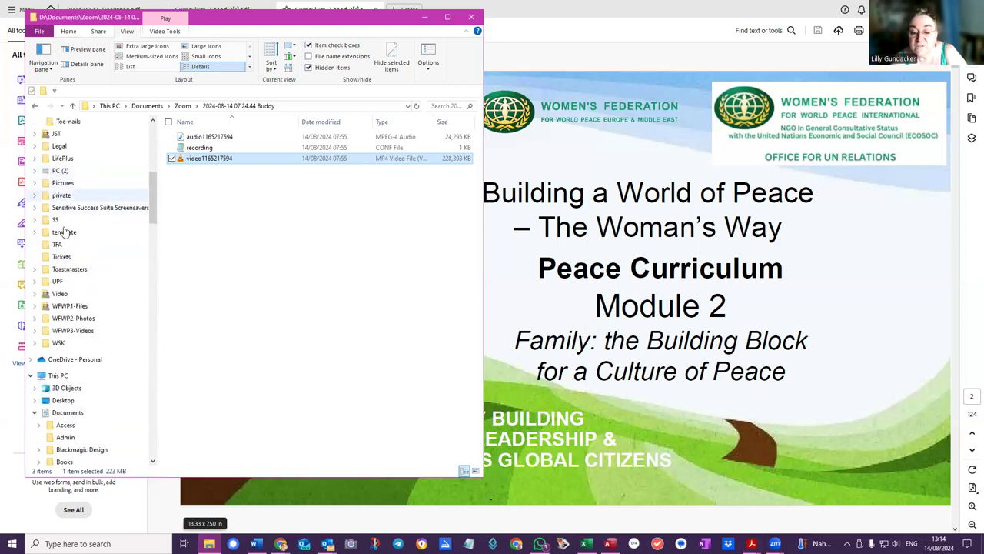
Open and expand WFWP1-Files, then Curriculum, then the Final folder.
{"action": "left_click", "coordinate": [75, 308]}
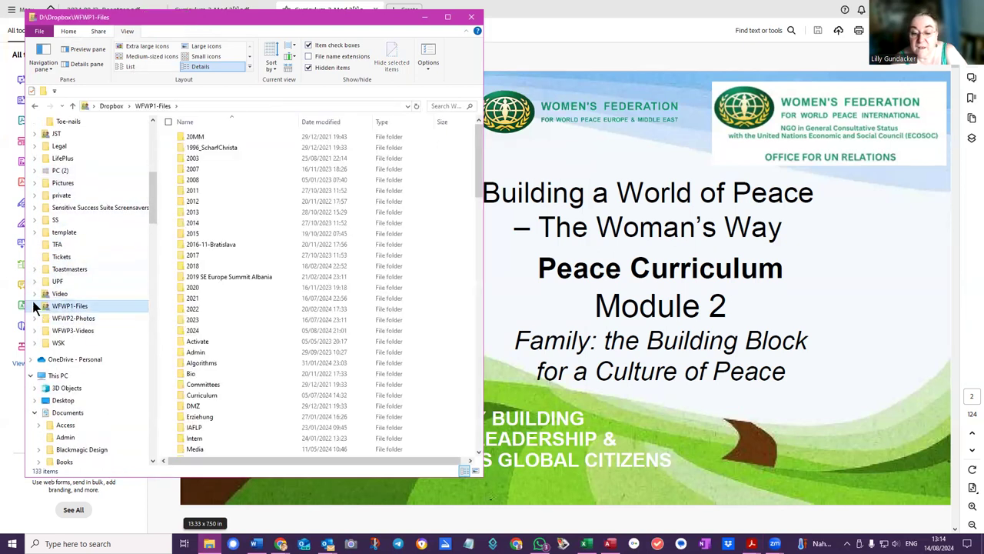
{"action": "left_click", "coordinate": [33, 305]}
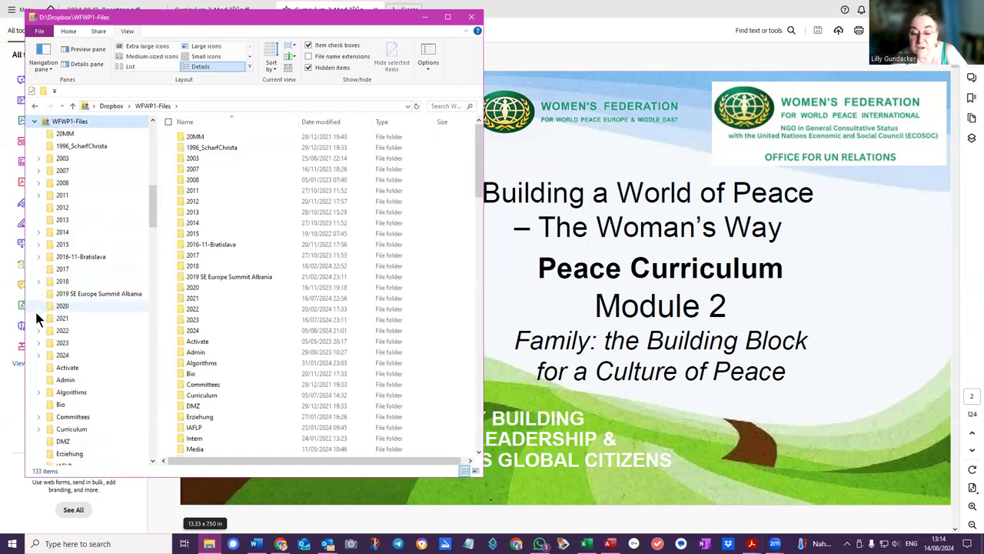
{"action": "left_click", "coordinate": [63, 429]}
{"action": "left_click", "coordinate": [37, 429]}
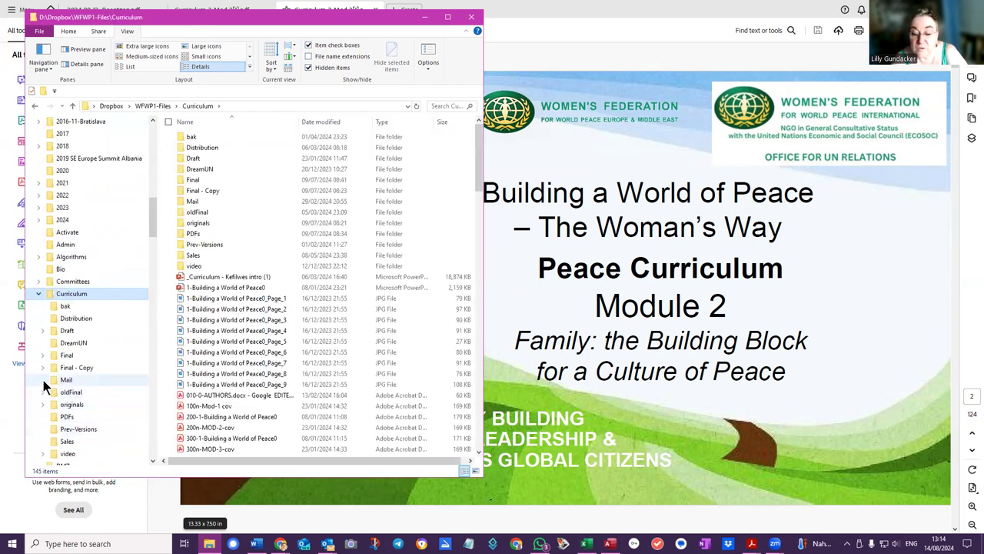
{"action": "left_click", "coordinate": [51, 355]}
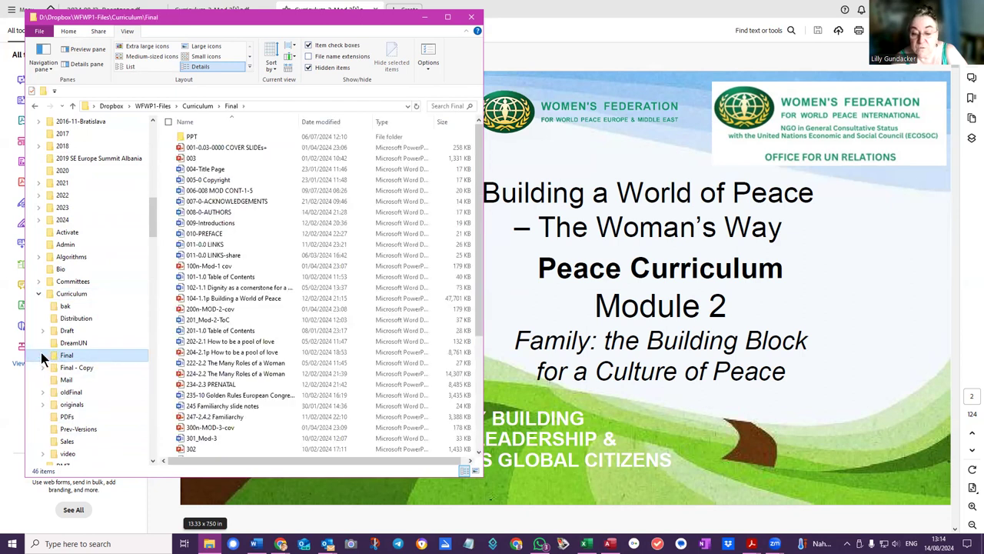
{"action": "left_click", "coordinate": [41, 356]}
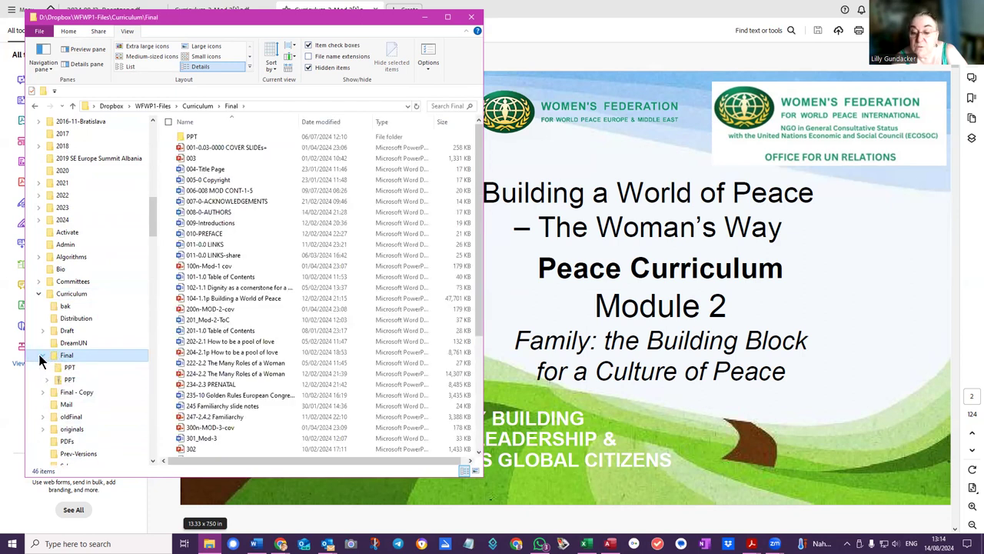
Open 200n-MOD-2-cov in PowerPoint, then return to the Final folder window.
{"action": "double_click", "coordinate": [253, 308]}
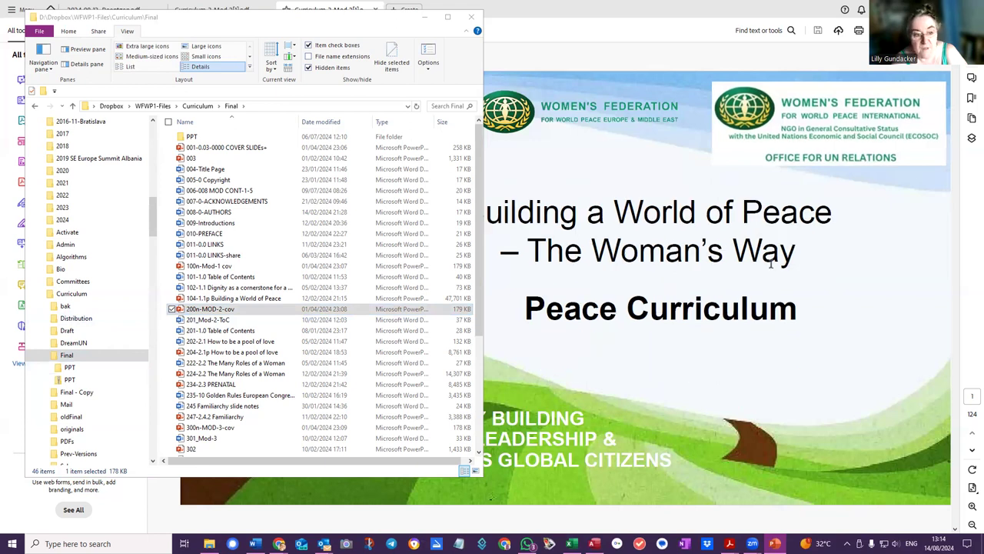
{"action": "scroll", "coordinate": [773, 264], "scroll_direction": "down", "scroll_amount": 1}
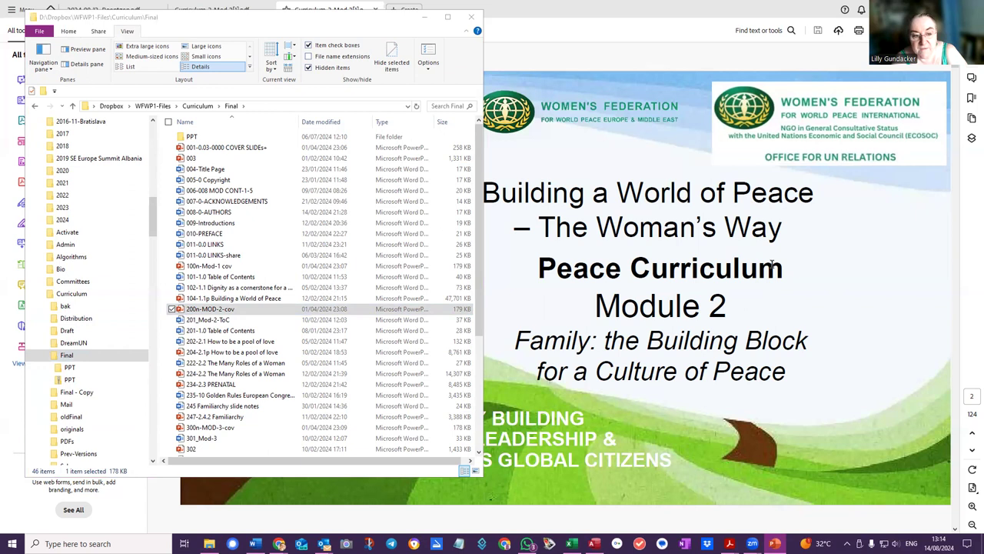
{"action": "scroll", "coordinate": [773, 264], "scroll_direction": "down", "scroll_amount": 1}
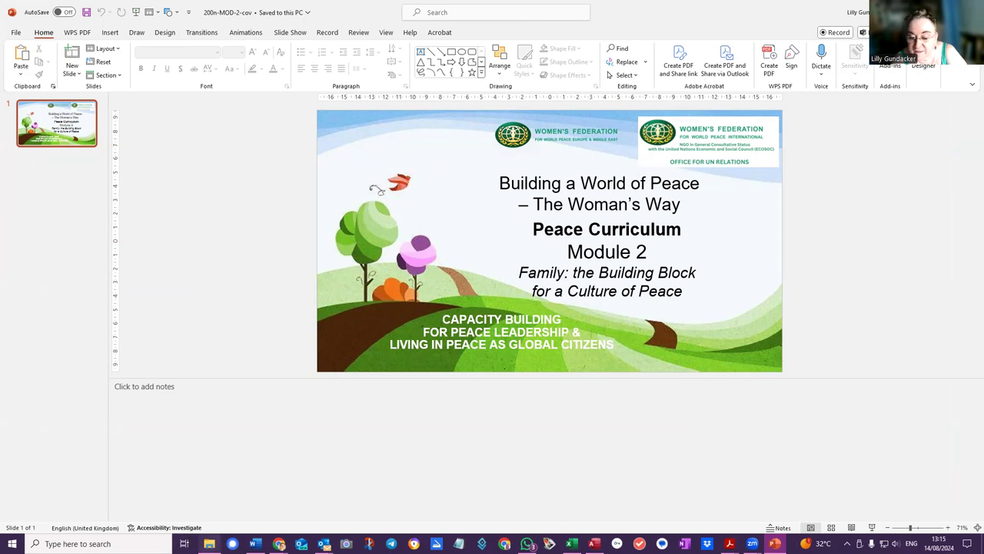
{"action": "left_click", "coordinate": [209, 543]}
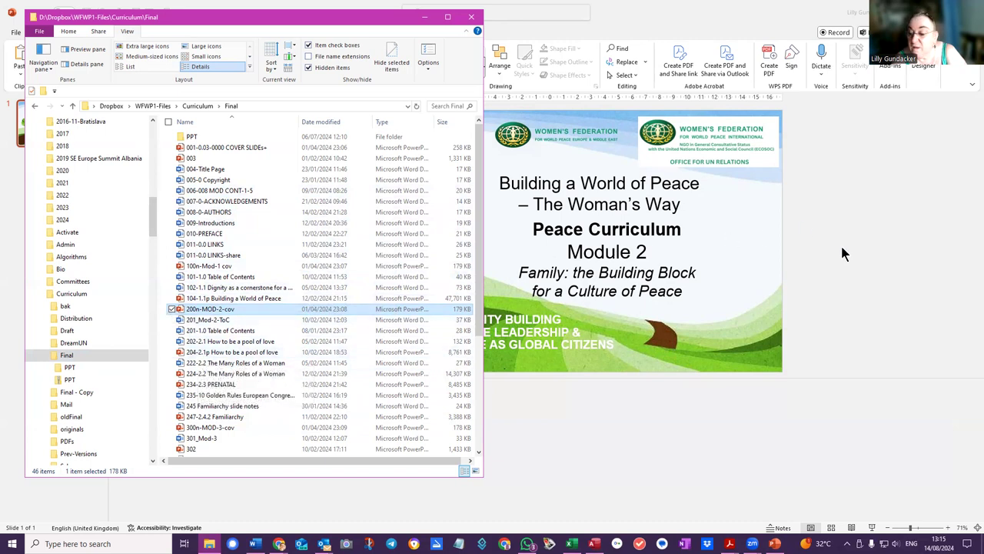
Switch to the curriculum PDF and scroll to page 3, the Module 2 contents listing Chapters 1–4.
{"action": "left_click", "coordinate": [760, 12]}
{"action": "key", "text": "alt+Tab"}
{"action": "left_click", "coordinate": [760, 215]}
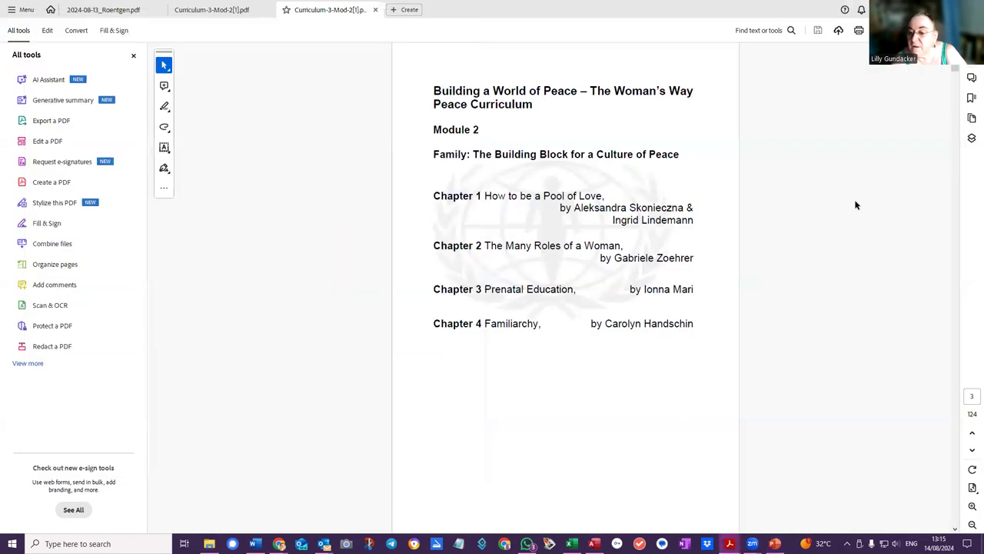
{"action": "scroll", "coordinate": [856, 202], "scroll_direction": "up", "scroll_amount": 5}
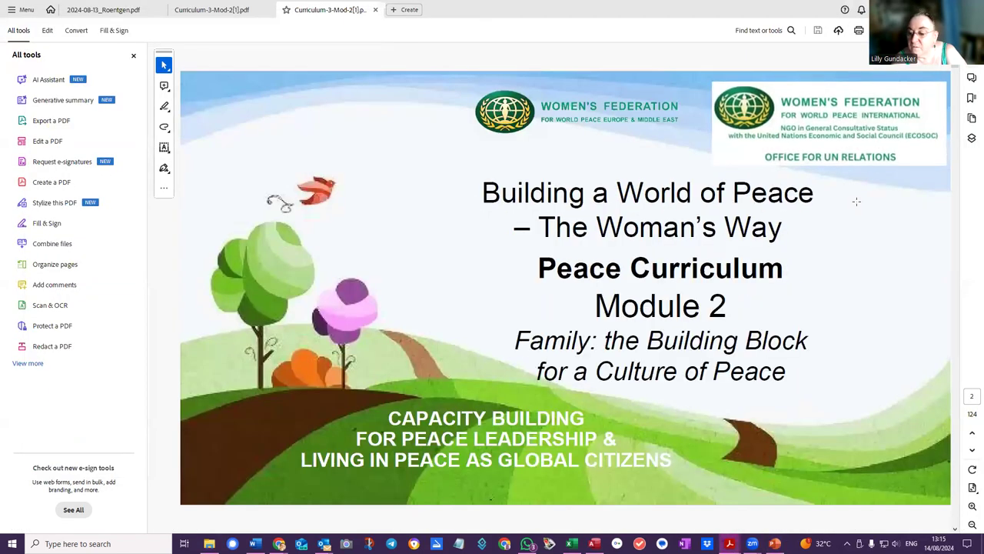
{"action": "scroll", "coordinate": [856, 203], "scroll_direction": "down", "scroll_amount": 3}
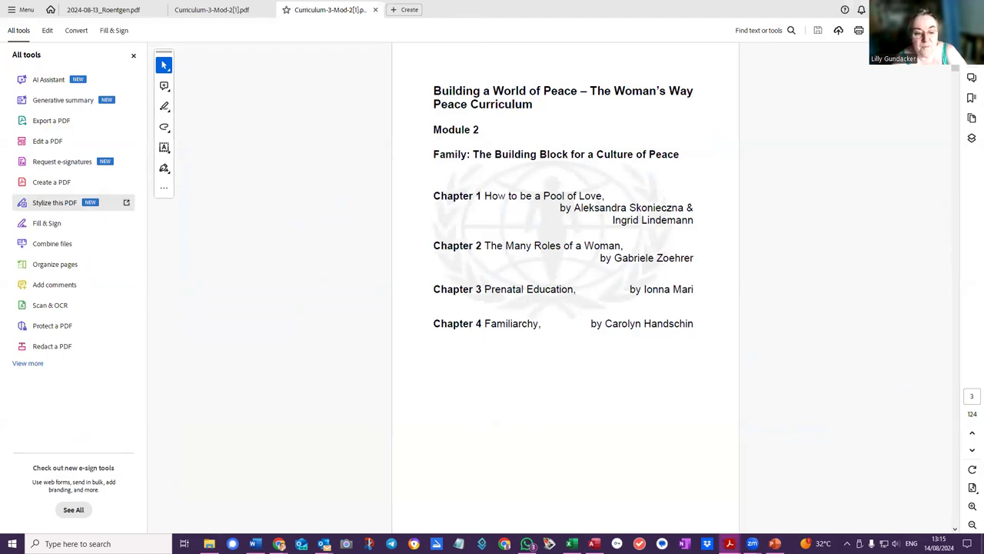
{"action": "left_click", "coordinate": [209, 544]}
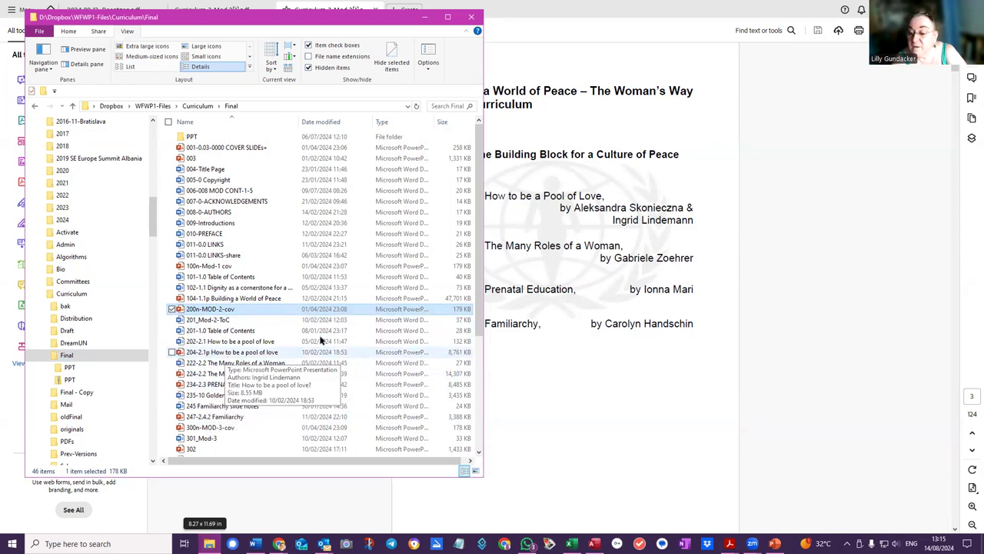
{"action": "left_click", "coordinate": [610, 347]}
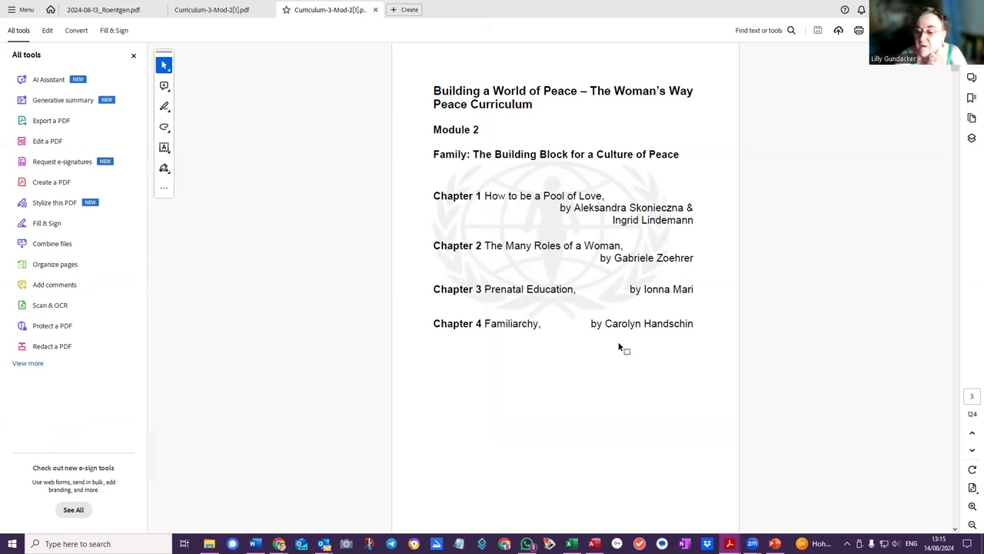
{"action": "scroll", "coordinate": [620, 343], "scroll_direction": "down", "scroll_amount": 1}
{"action": "scroll", "coordinate": [620, 346], "scroll_direction": "up", "scroll_amount": 1}
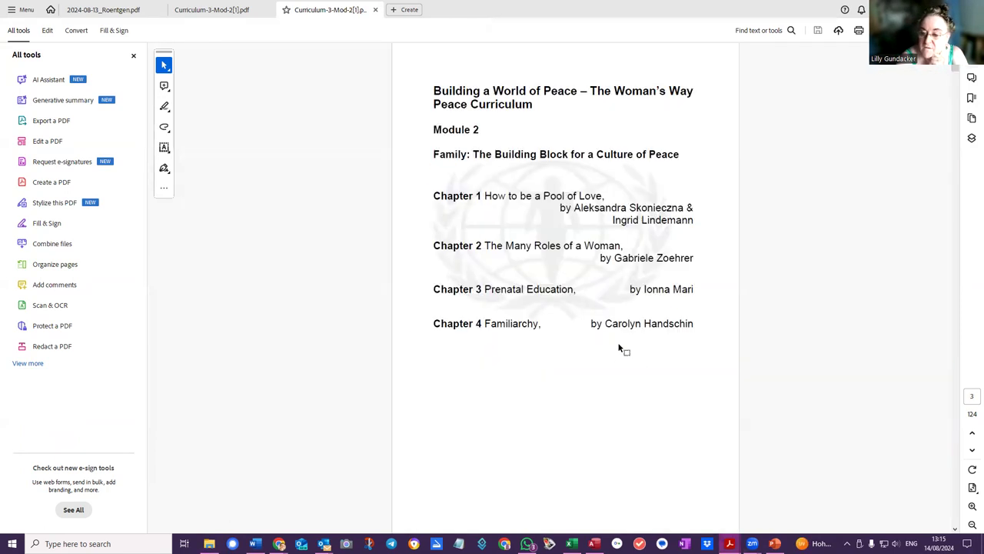
{"action": "scroll", "coordinate": [620, 347], "scroll_direction": "down", "scroll_amount": 1}
{"action": "scroll", "coordinate": [619, 346], "scroll_direction": "up", "scroll_amount": 1}
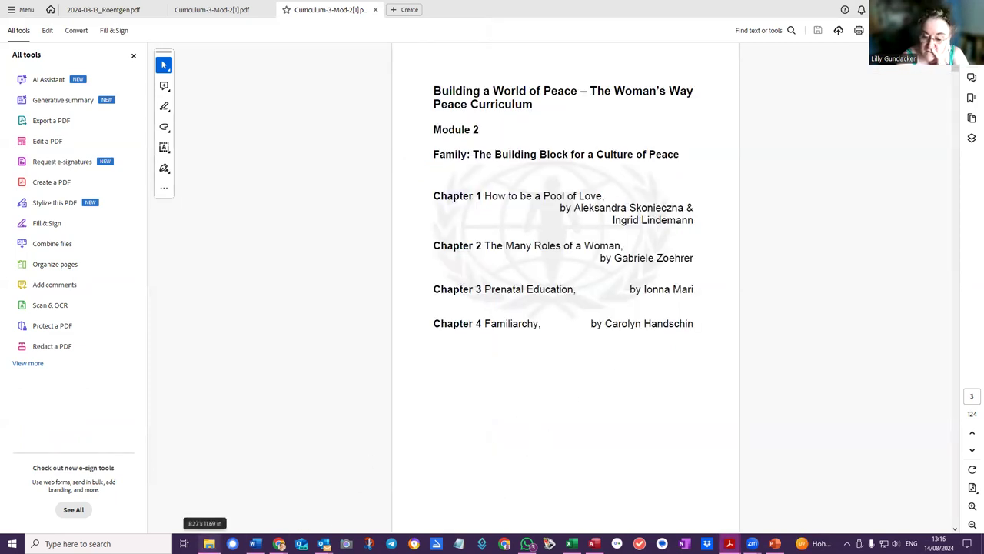
Open 201_Mod-2-ToC in Word and restore its window to sit beside the PDF.
{"action": "left_click", "coordinate": [209, 543]}
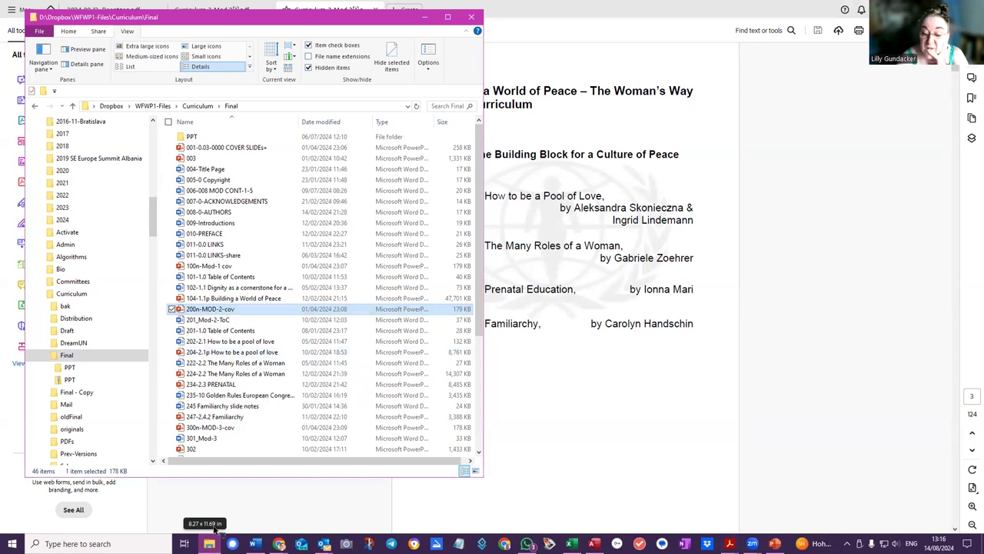
{"action": "left_click", "coordinate": [216, 322]}
{"action": "double_click", "coordinate": [216, 322]}
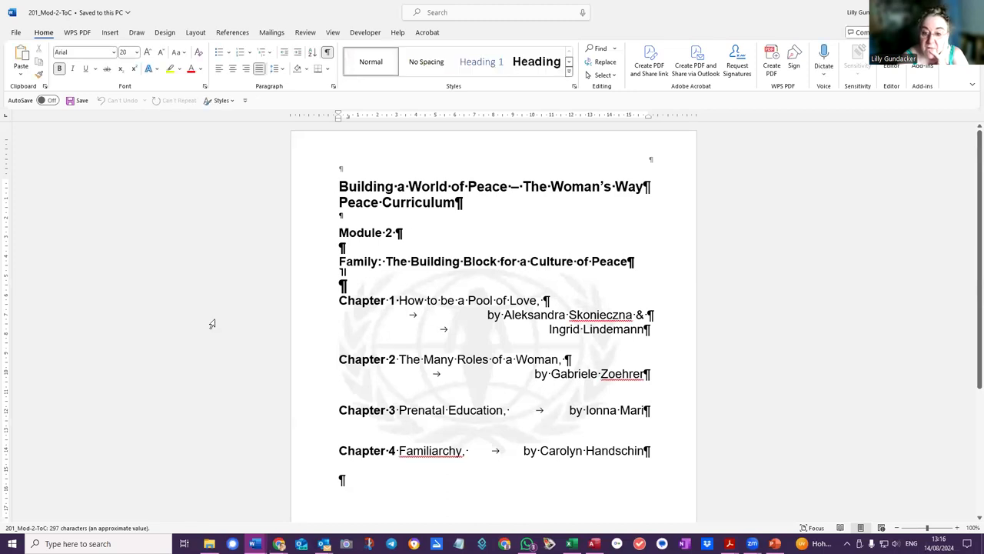
{"action": "double_click", "coordinate": [684, 16]}
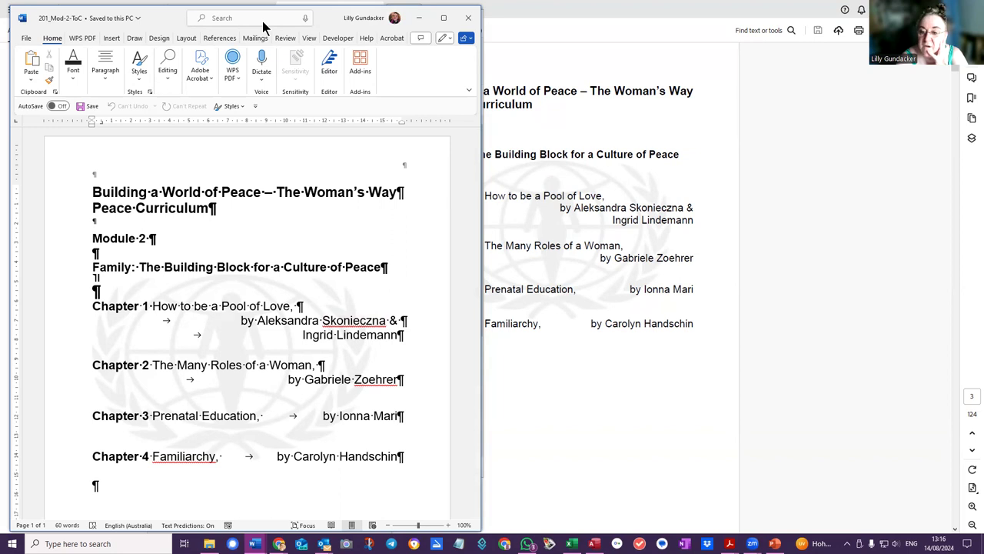
{"action": "left_click_drag", "start_coordinate": [262, 27], "coordinate": [267, 26]}
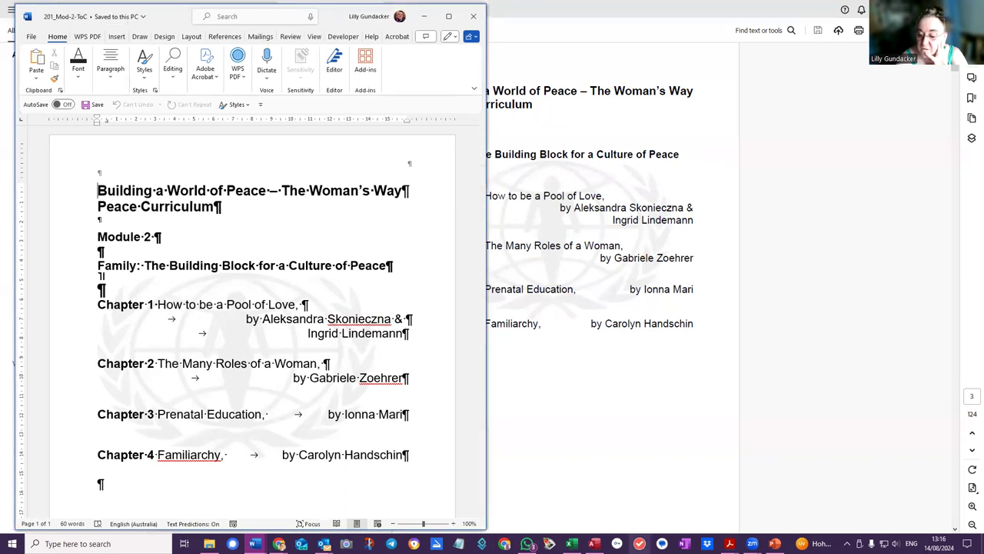
{"action": "left_click", "coordinate": [775, 543]}
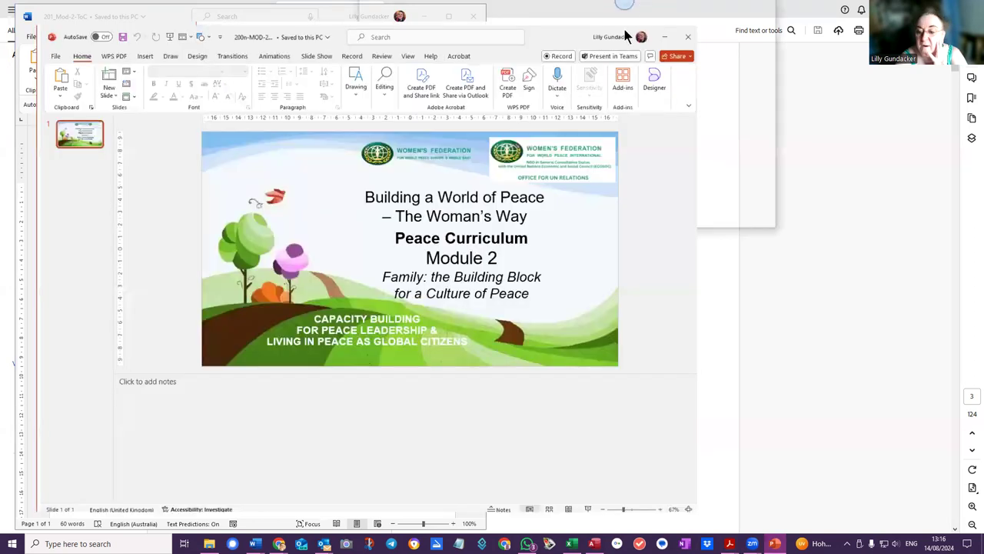
Insert a new slide after the Module 2 cover and give it the Blank layout.
{"action": "double_click", "coordinate": [625, 29]}
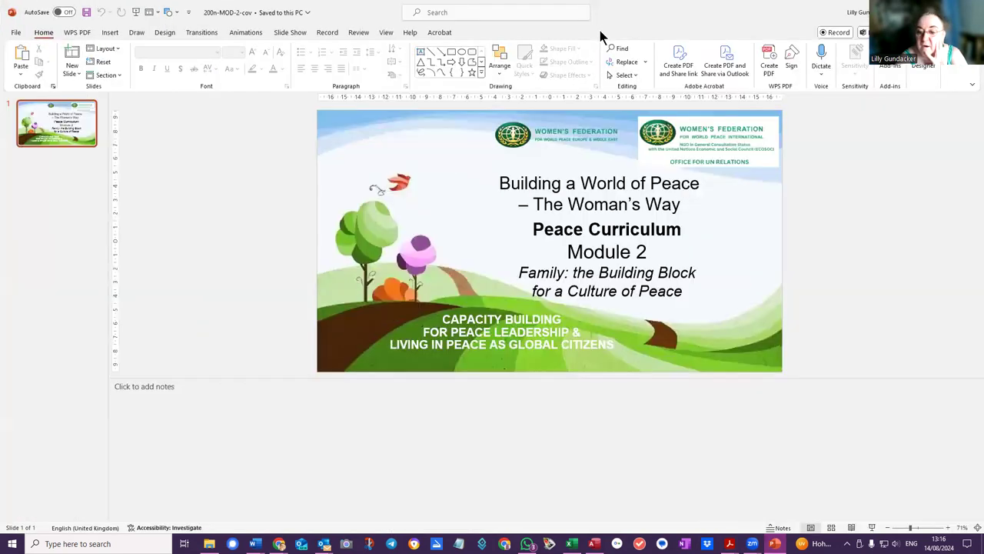
{"action": "left_click", "coordinate": [40, 154]}
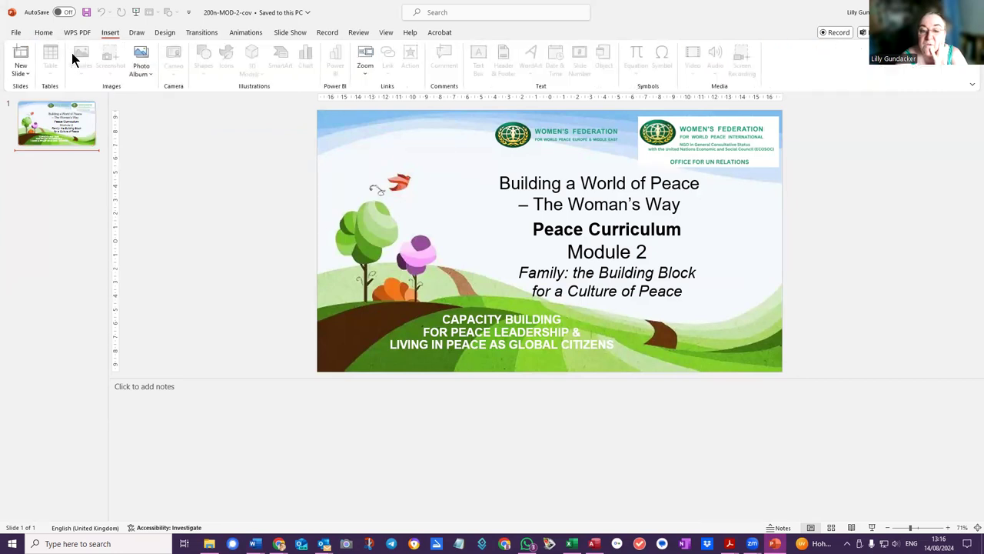
{"action": "left_click", "coordinate": [21, 60]}
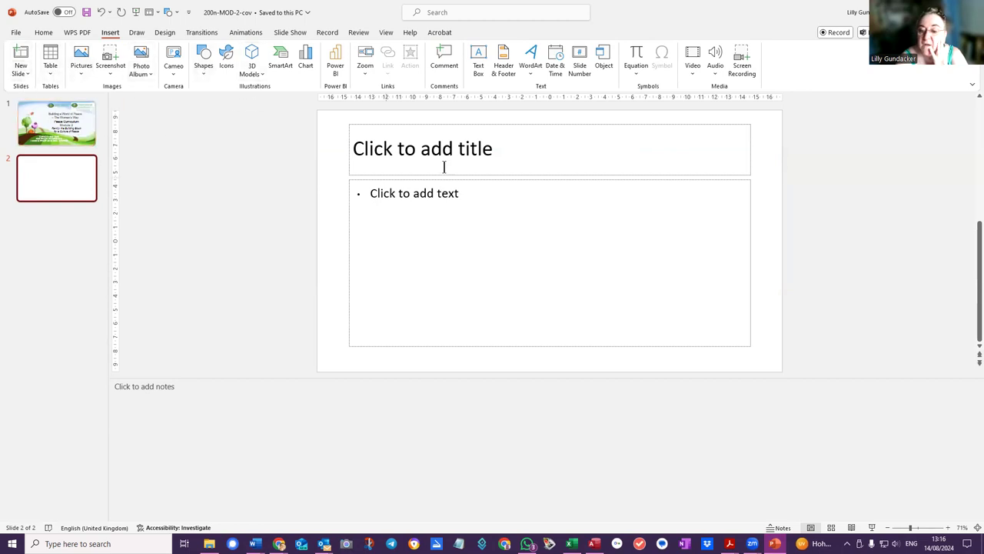
{"action": "left_click", "coordinate": [483, 210]}
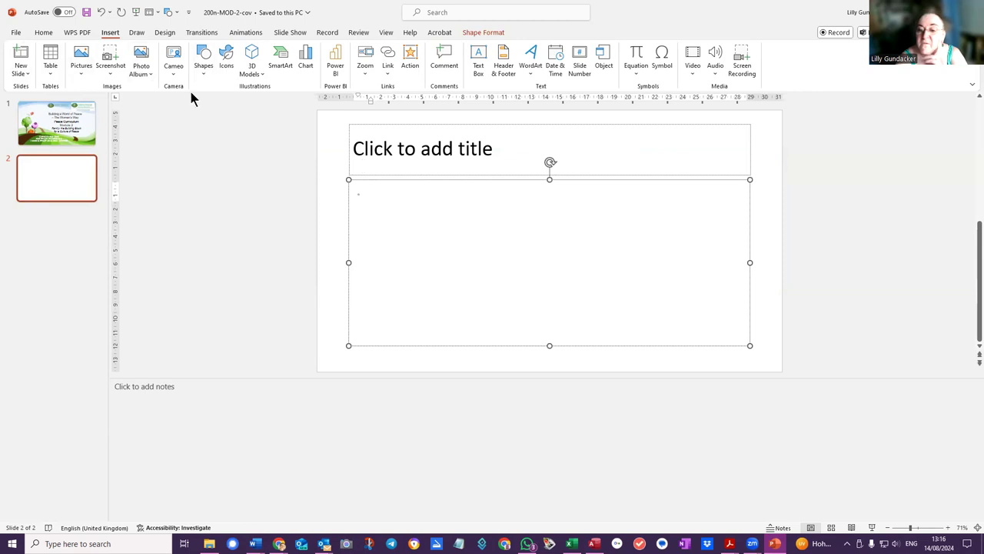
{"action": "left_click", "coordinate": [44, 33]}
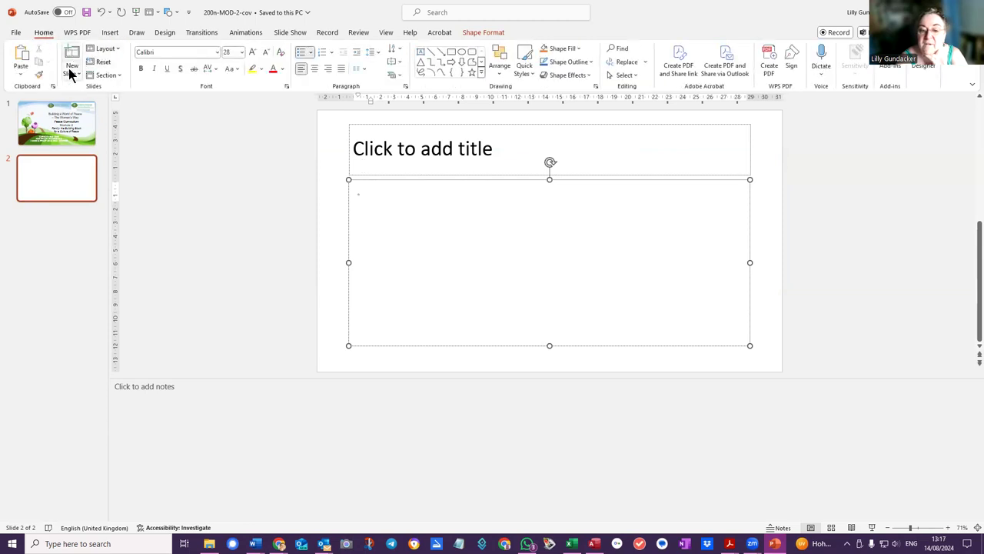
{"action": "left_click", "coordinate": [106, 49]}
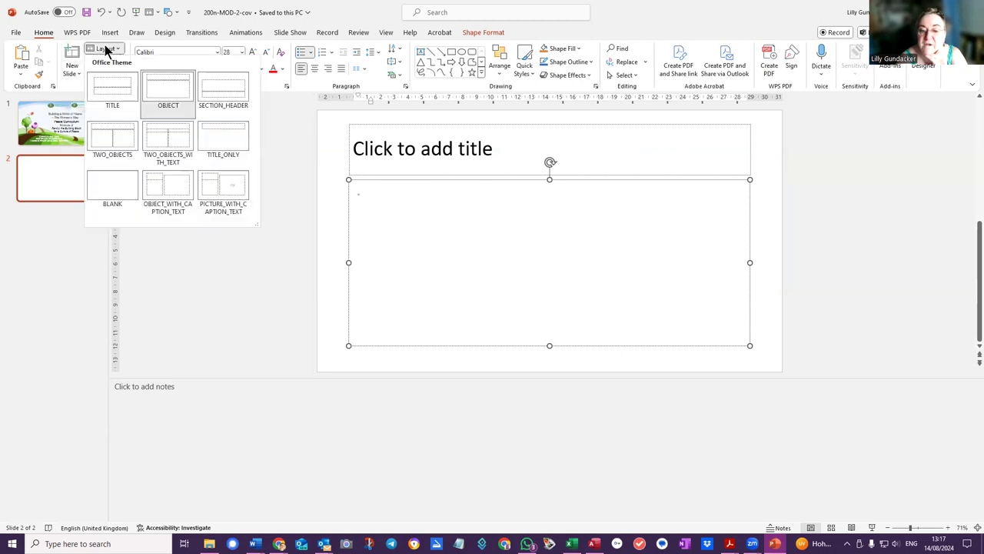
{"action": "left_click", "coordinate": [102, 186]}
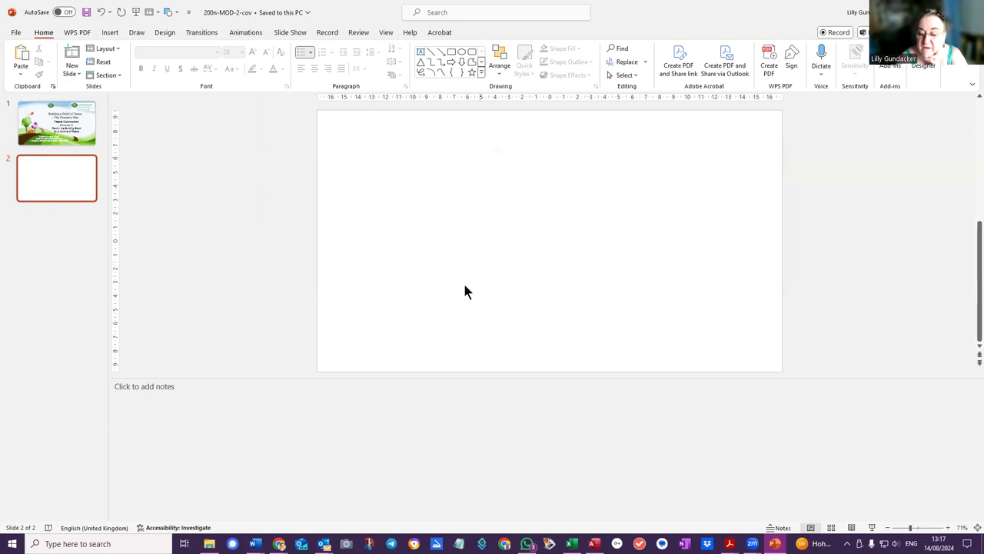
{"action": "left_click", "coordinate": [255, 543]}
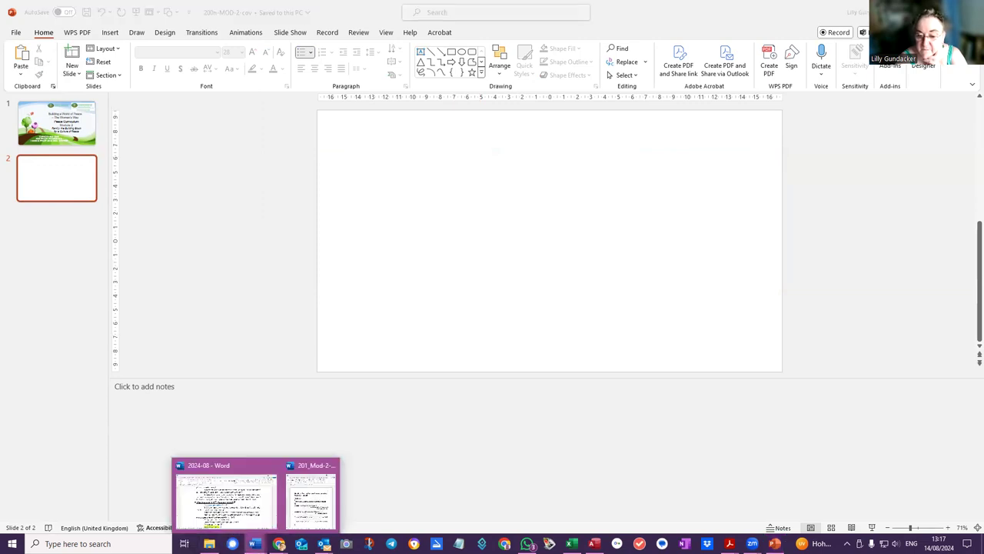
Maximize 201_Mod-2-ToC, then select and copy the contents from the title through Chapter 4.
{"action": "left_click", "coordinate": [310, 514]}
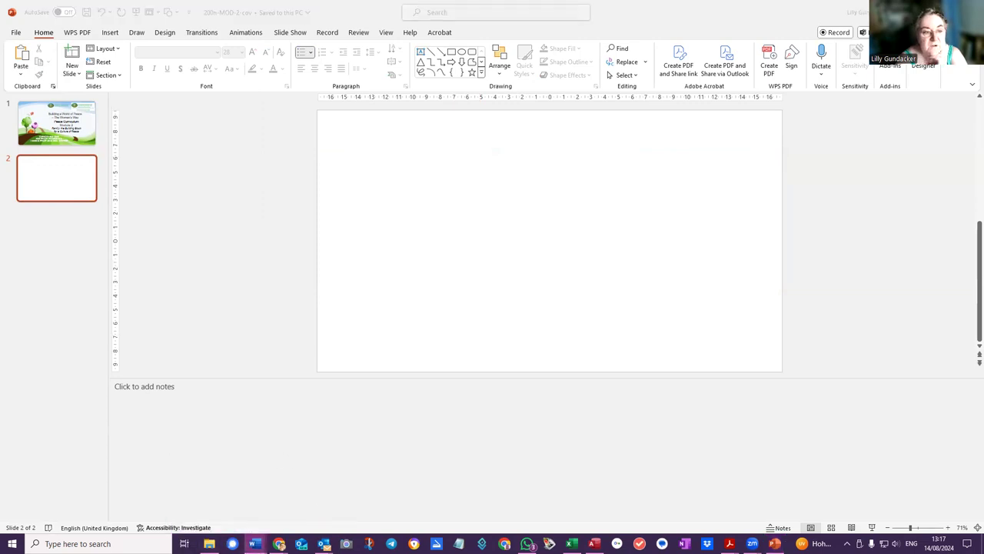
{"action": "mouse_move", "coordinate": [255, 538]}
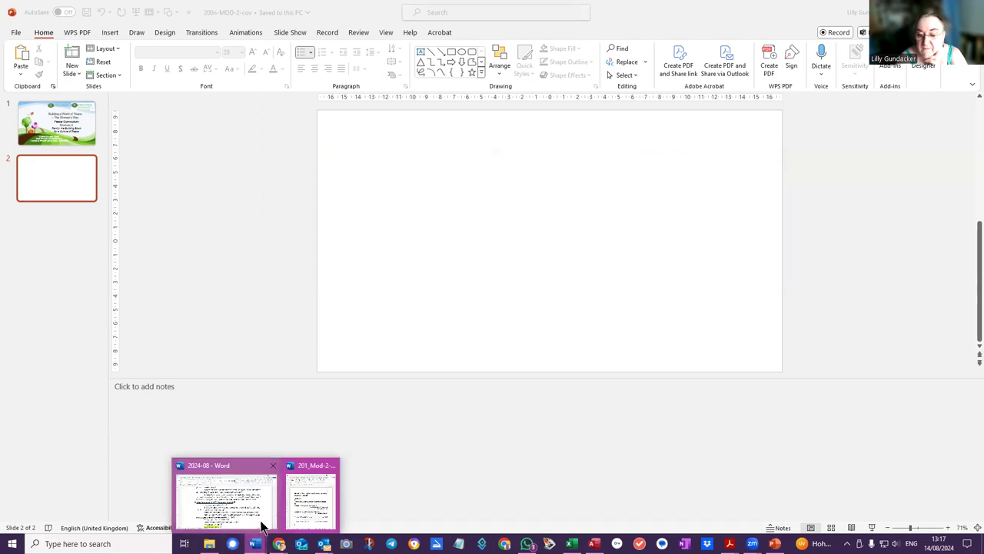
{"action": "left_click", "coordinate": [305, 505]}
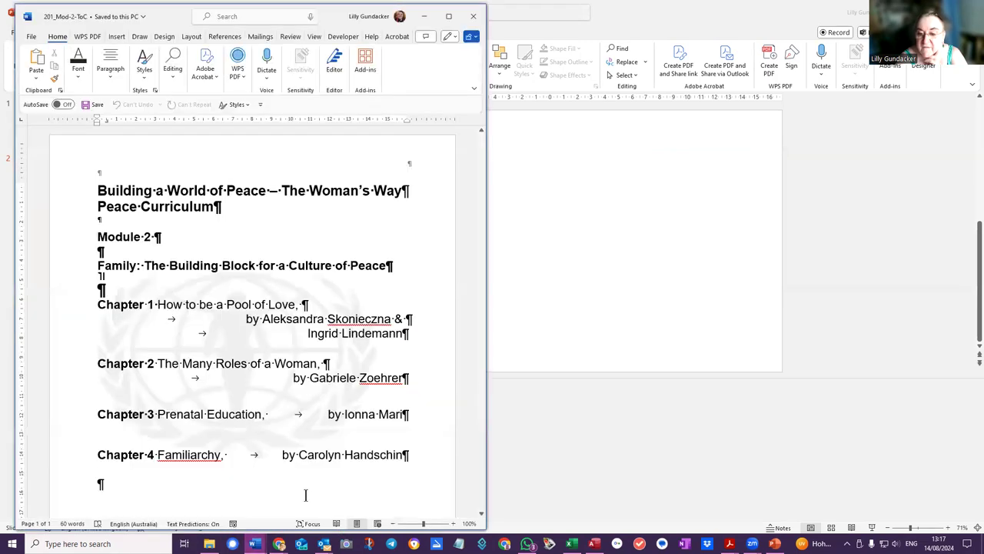
{"action": "double_click", "coordinate": [352, 19]}
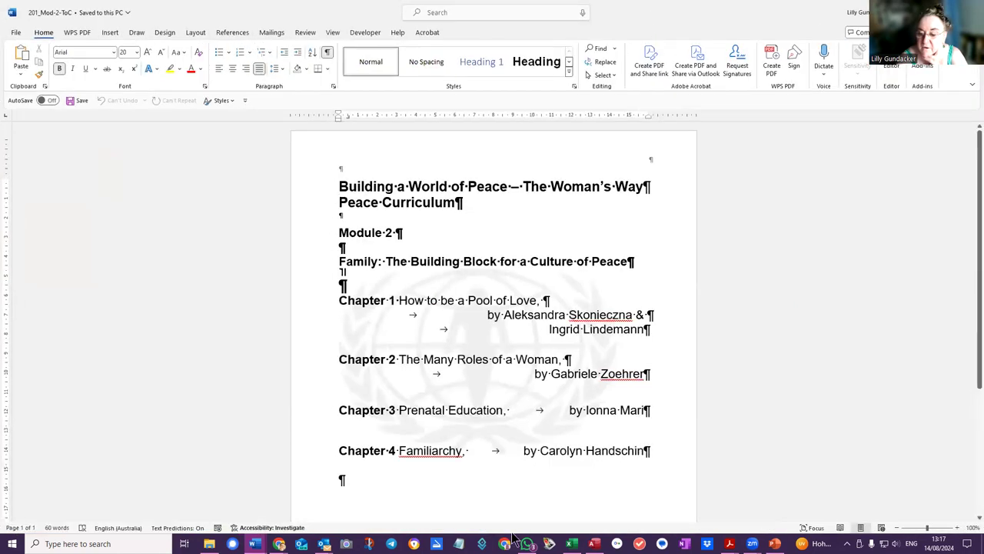
{"action": "left_click_drag", "start_coordinate": [656, 450], "coordinate": [319, 188]}
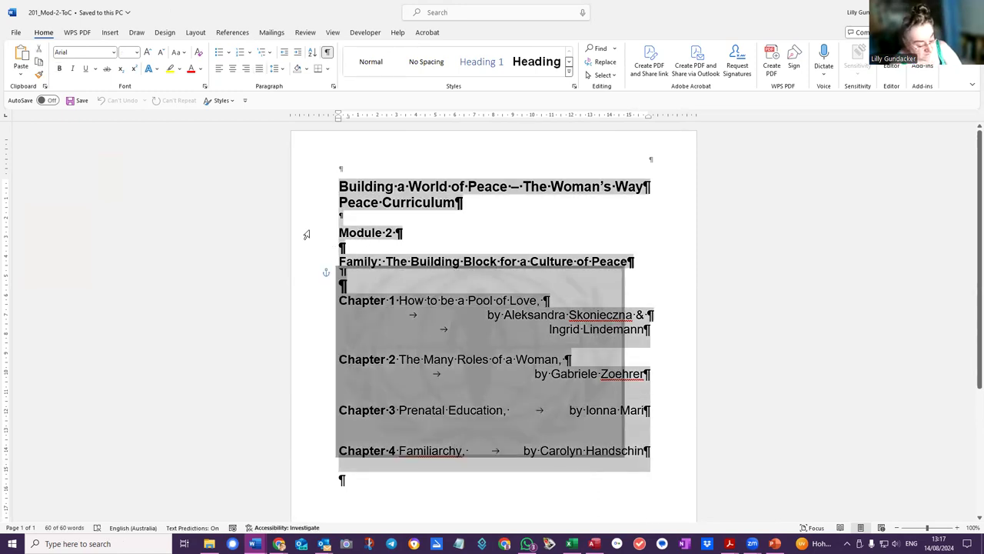
{"action": "key", "text": "ctrl+c"}
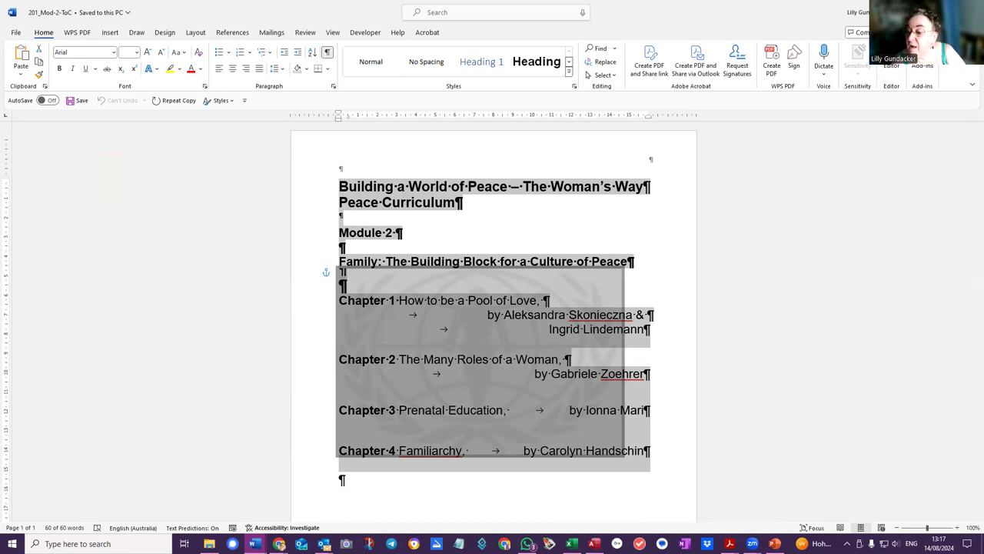
{"action": "key", "text": "alt+Tab"}
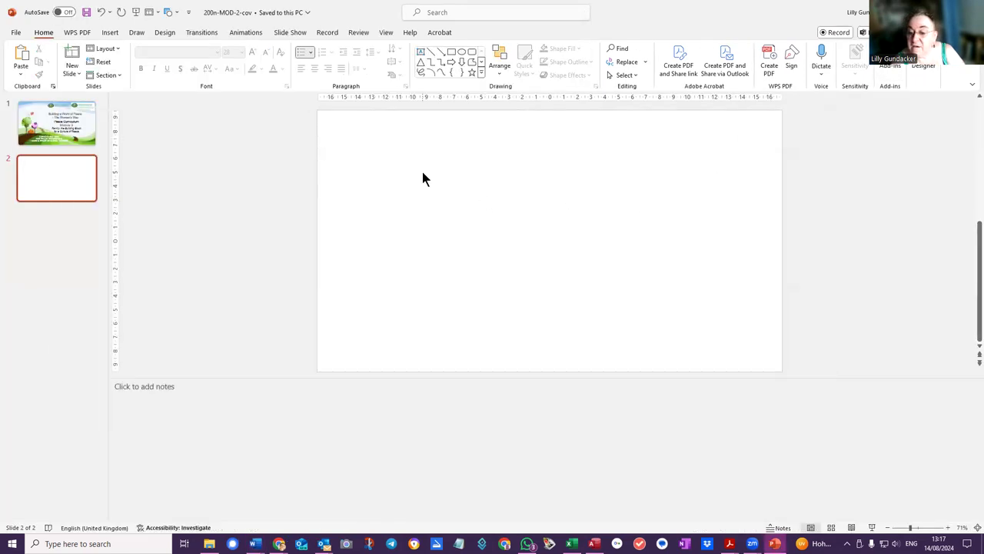
Paste the Module 2 contents onto slide 2 and move the faded globe watermark picture down and right.
{"action": "key", "text": "ctrl+v"}
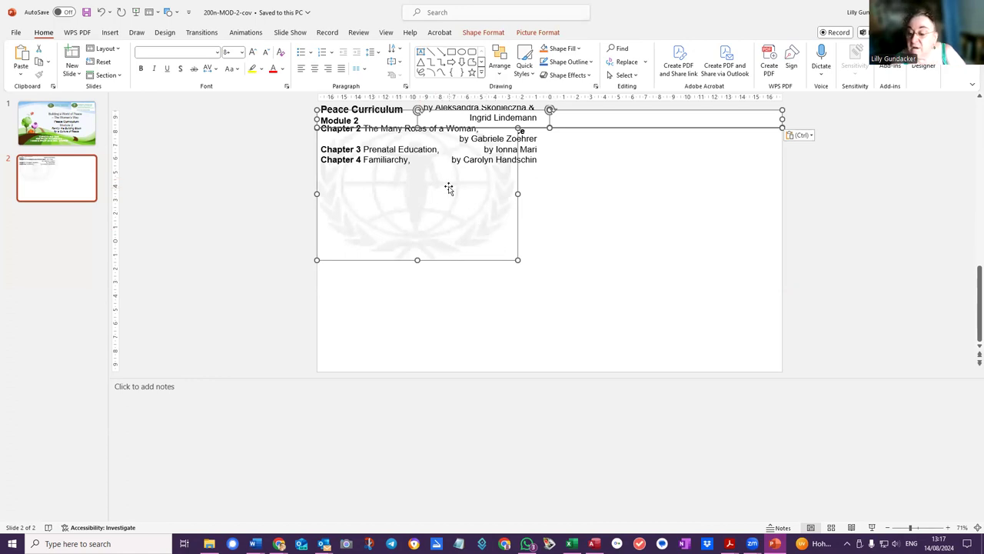
{"action": "left_click_drag", "start_coordinate": [442, 150], "coordinate": [452, 174]}
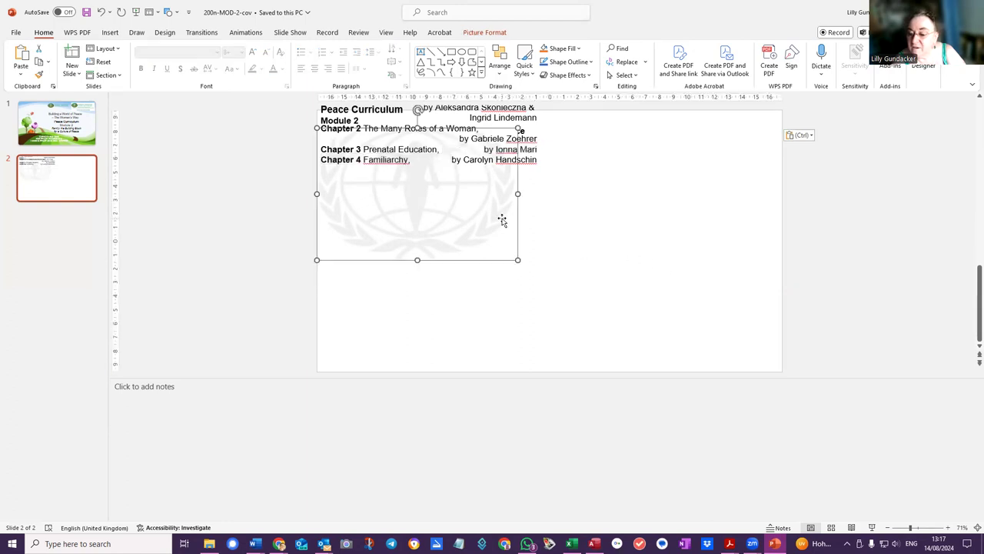
{"action": "left_click", "coordinate": [505, 218]}
{"action": "left_click_drag", "start_coordinate": [494, 209], "coordinate": [621, 227]}
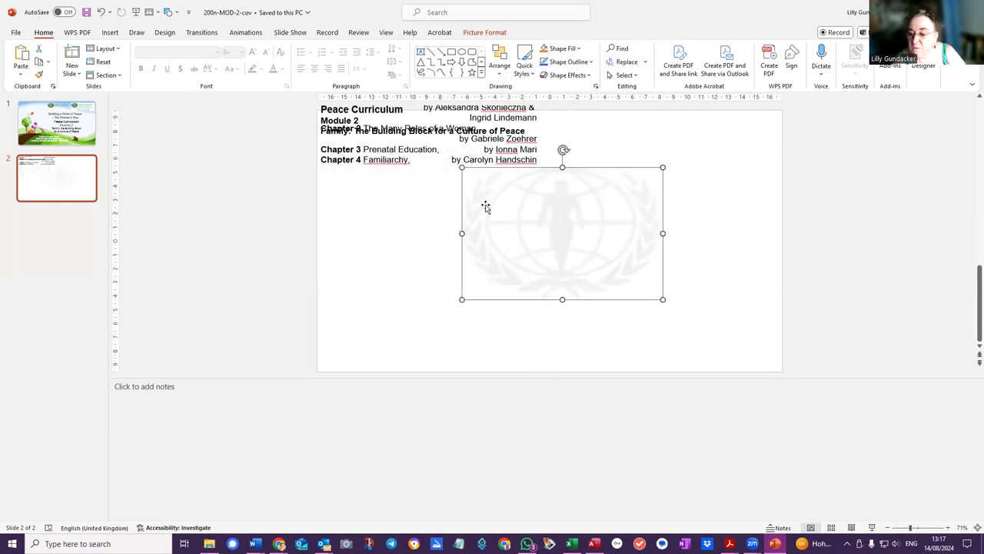
{"action": "left_click", "coordinate": [536, 157]}
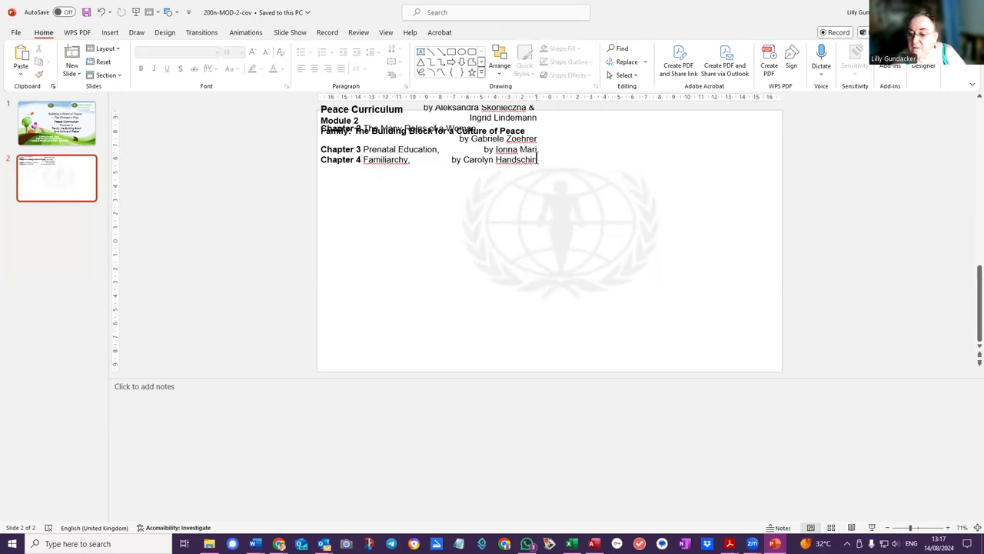
{"action": "key", "text": "ctrl+a"}
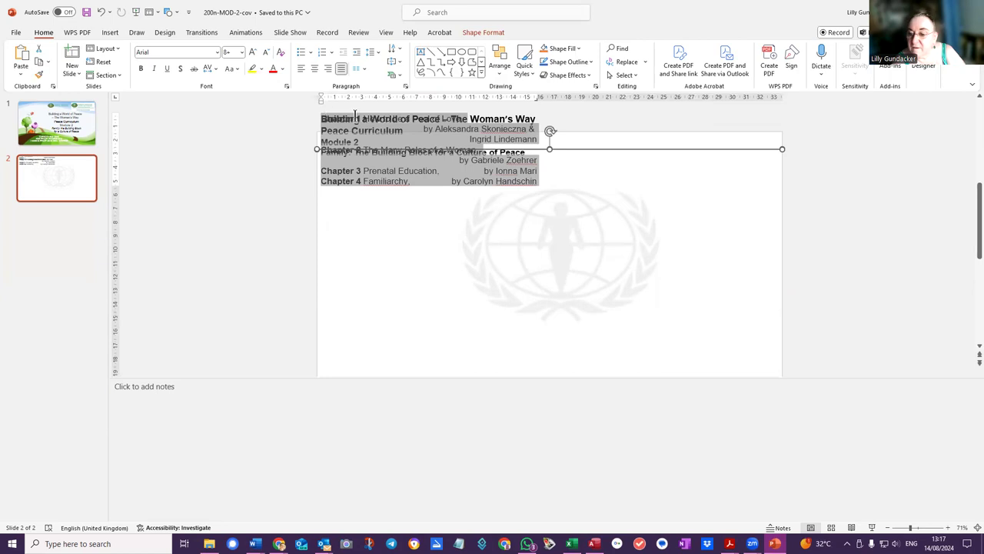
{"action": "left_click", "coordinate": [388, 151]}
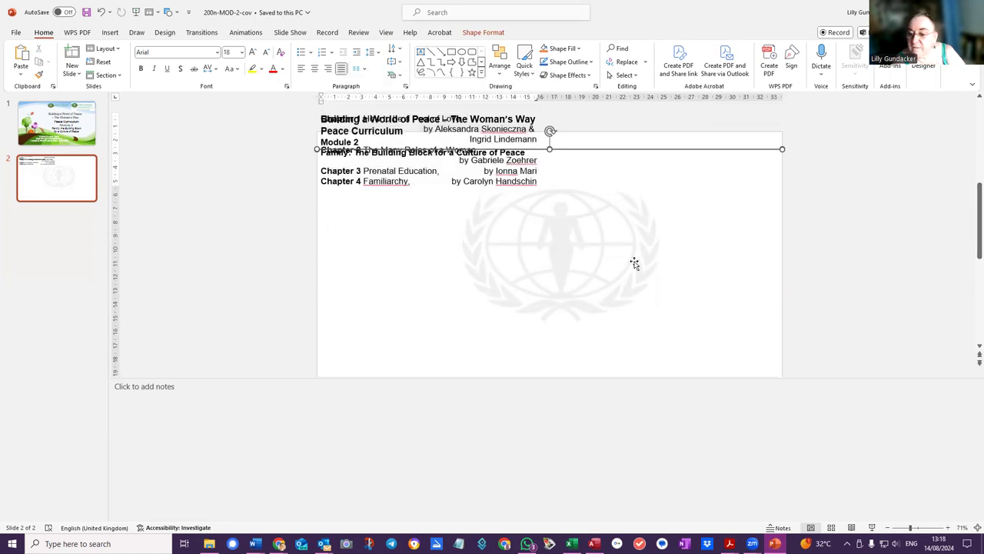
{"action": "right_click", "coordinate": [545, 254]}
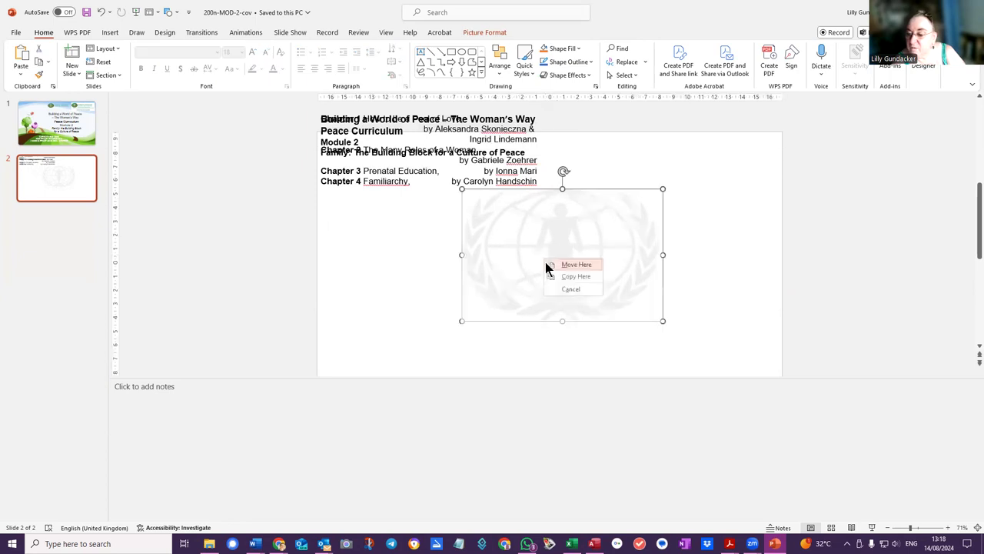
{"action": "left_click", "coordinate": [576, 264]}
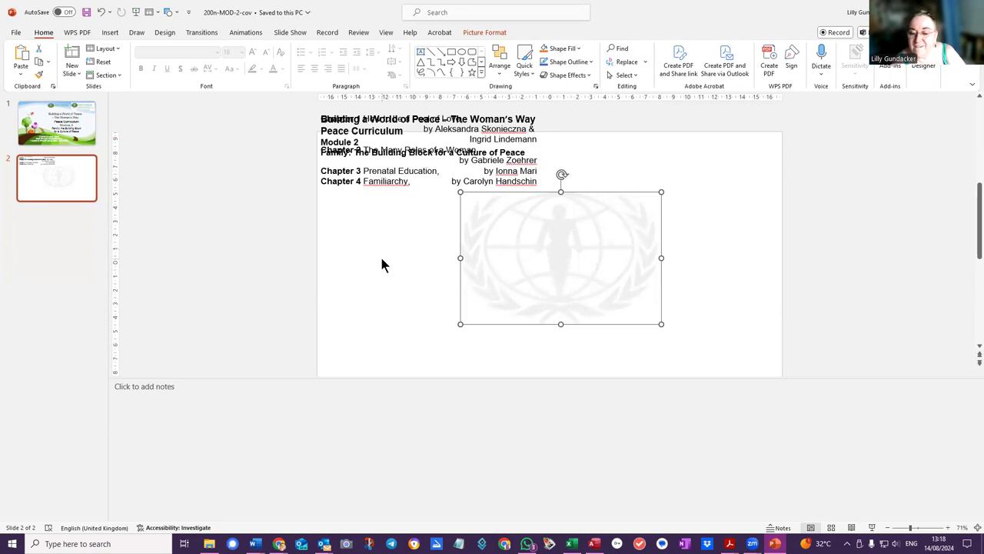
{"action": "left_click", "coordinate": [539, 183]}
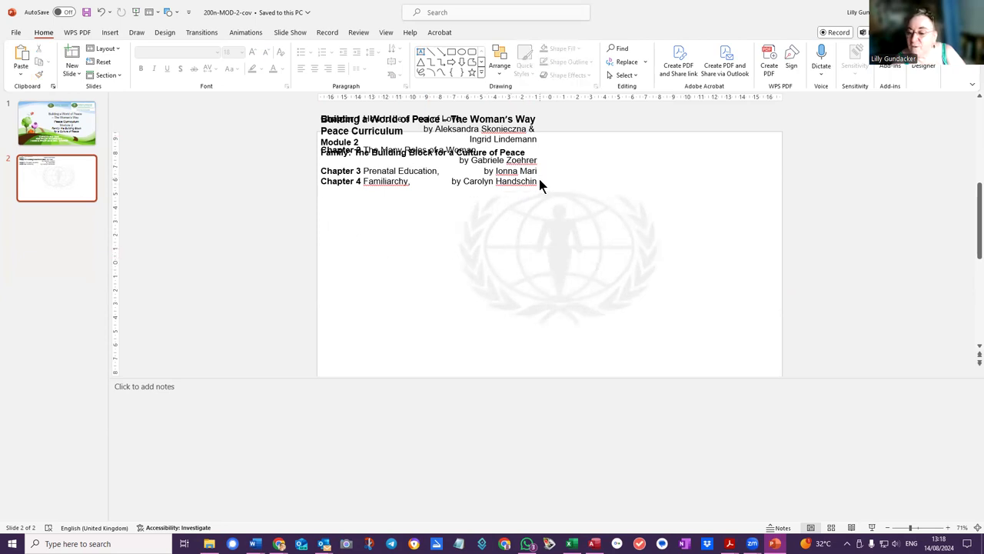
{"action": "left_click", "coordinate": [324, 184]}
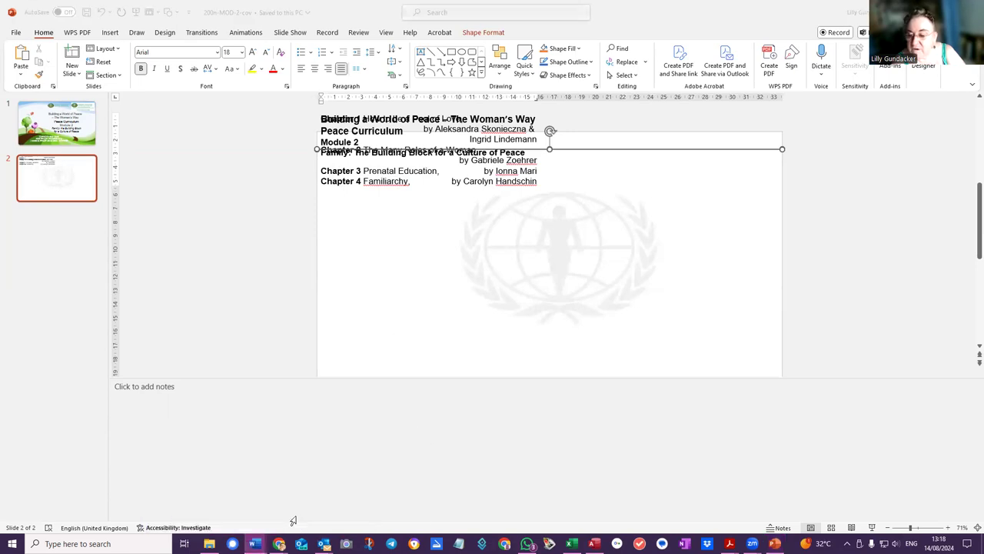
Hide the formatting marks in 201_Mod-2-ToC and snip the contents from the title to Chapter 4.
{"action": "left_click", "coordinate": [254, 544]}
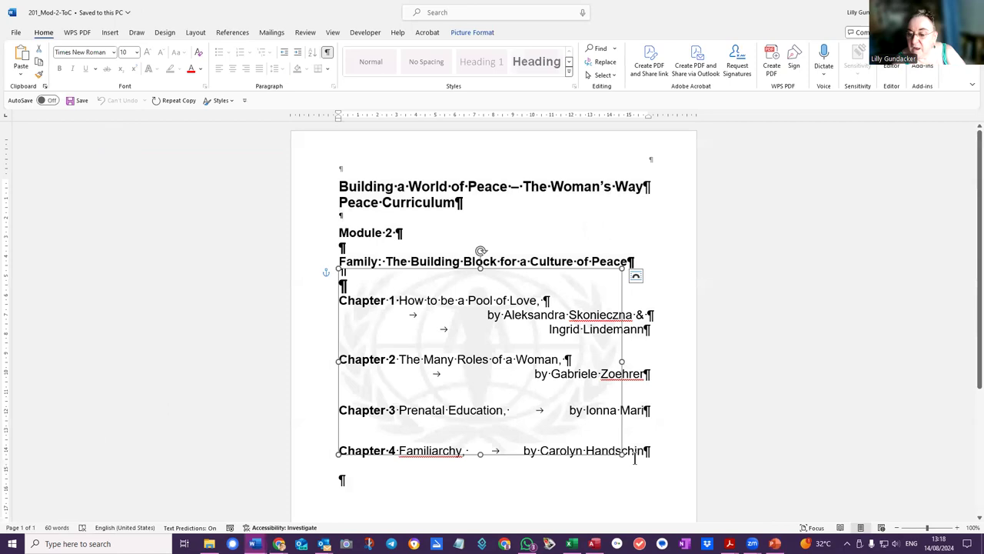
{"action": "left_click", "coordinate": [645, 476]}
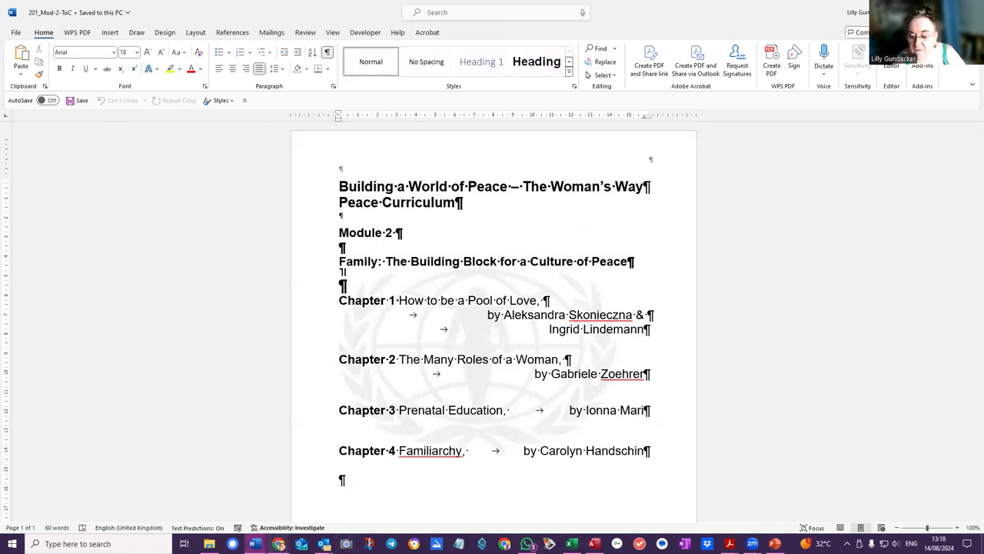
{"action": "left_click", "coordinate": [369, 544]}
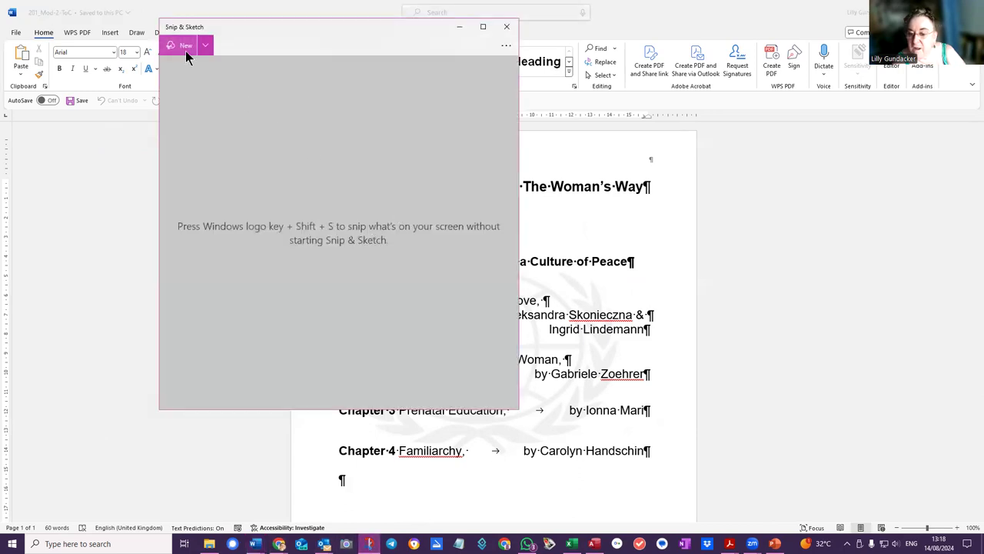
{"action": "left_click", "coordinate": [176, 42]}
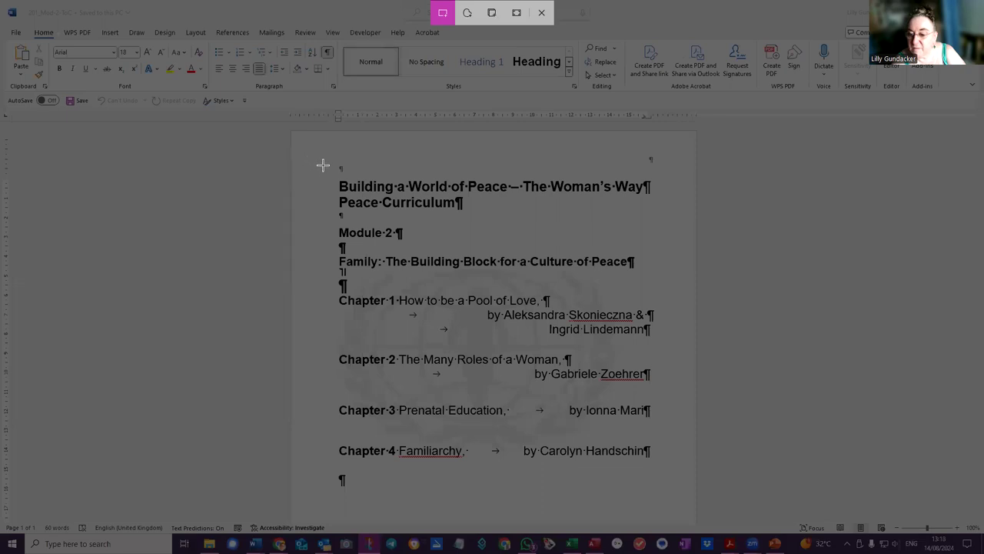
{"action": "key", "text": "Escape"}
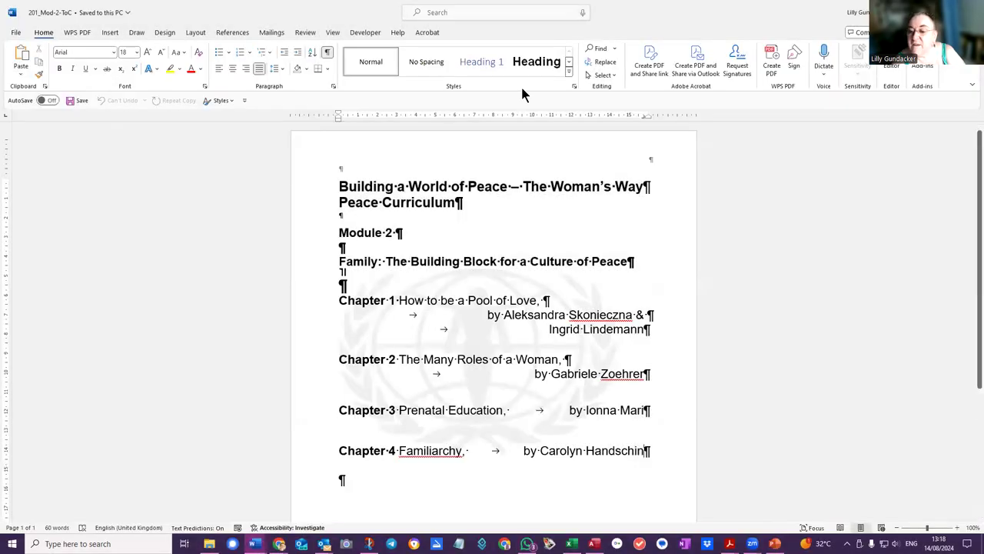
{"action": "left_click", "coordinate": [327, 51]}
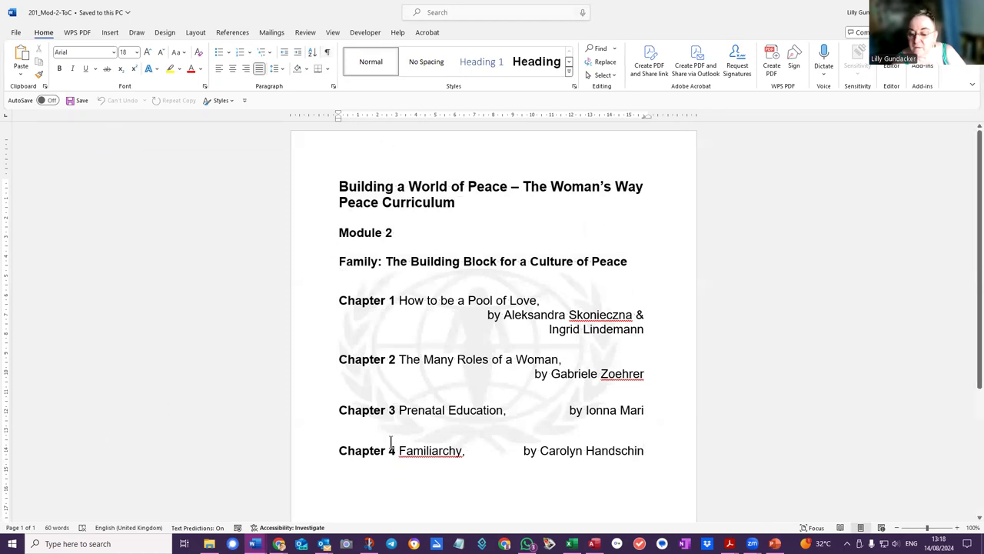
{"action": "left_click", "coordinate": [370, 544]}
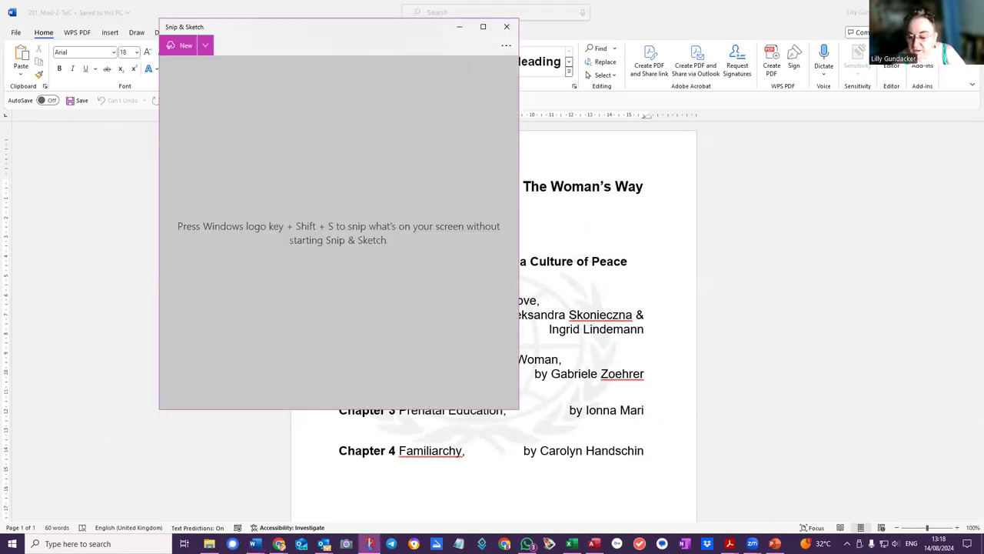
{"action": "left_click", "coordinate": [185, 45]}
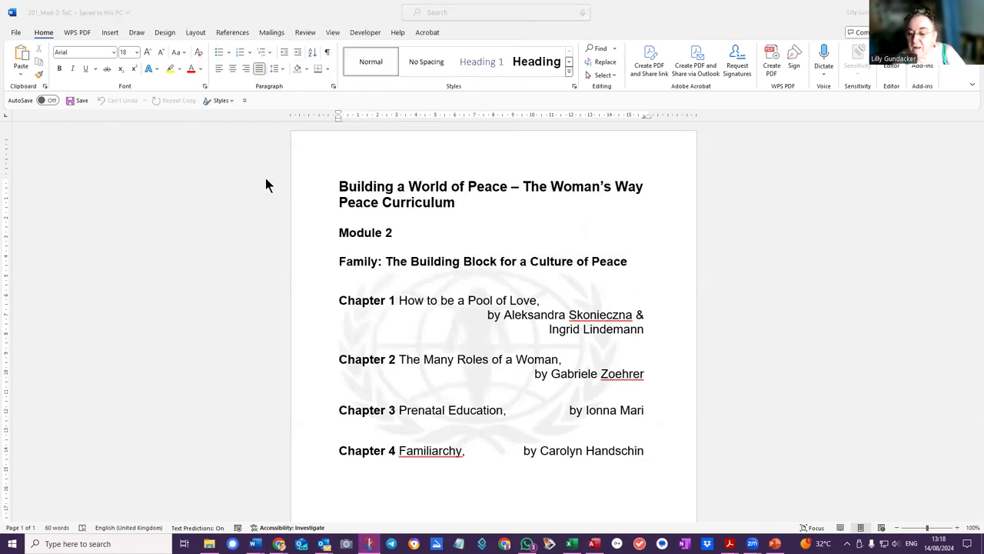
{"action": "left_click_drag", "start_coordinate": [323, 169], "coordinate": [671, 461]}
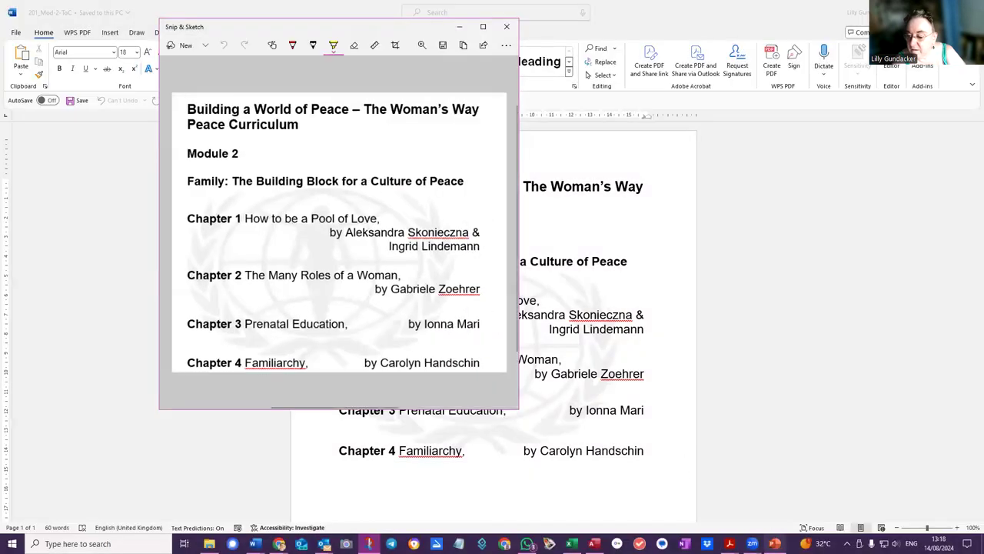
Add a new blank slide 3 after slide 2.
{"action": "left_click", "coordinate": [774, 543]}
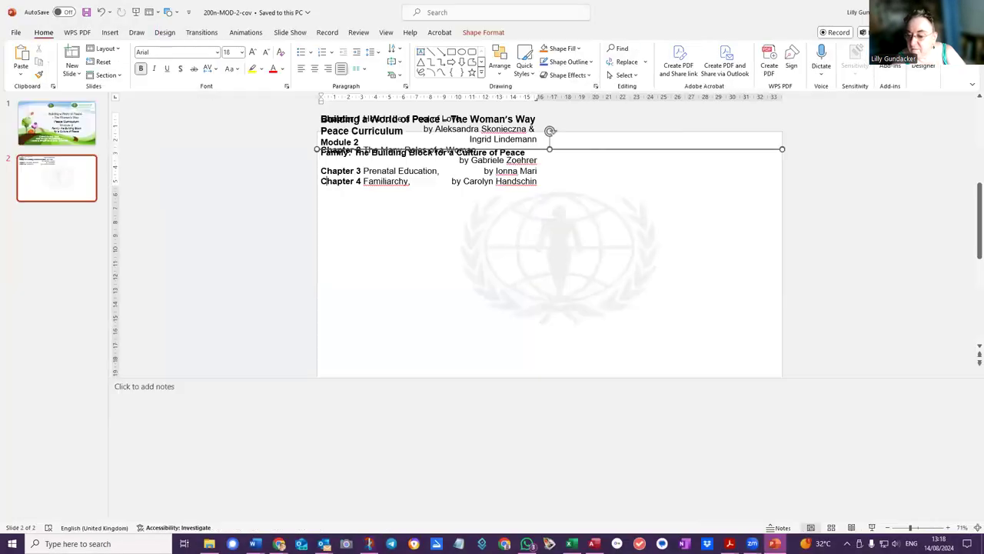
{"action": "left_click", "coordinate": [521, 286]}
{"action": "left_click", "coordinate": [106, 213]}
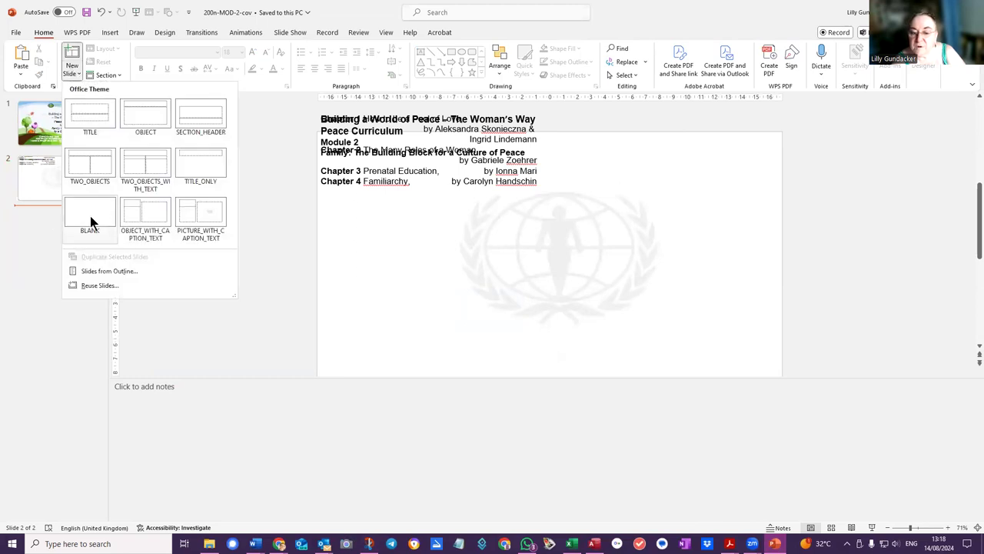
{"action": "left_click", "coordinate": [90, 221]}
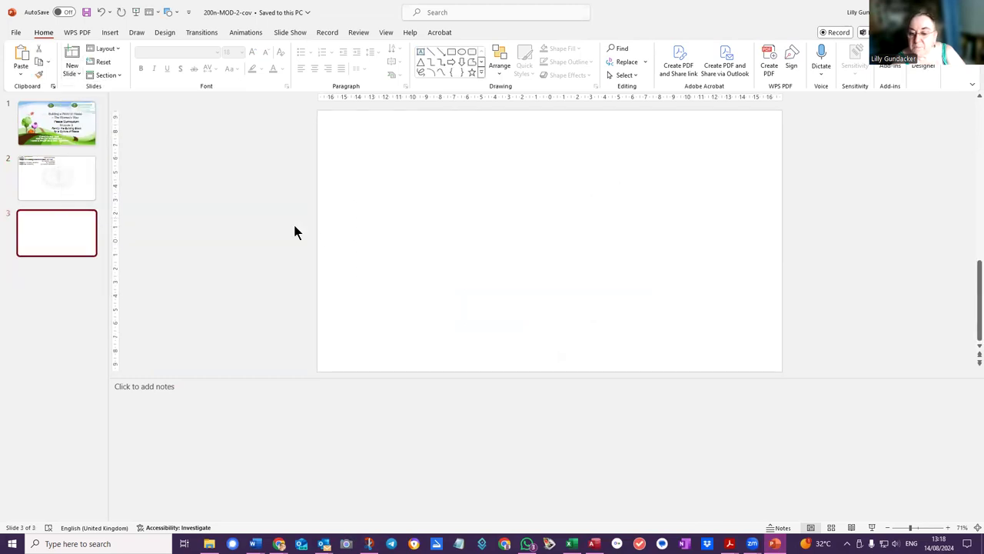
Paste the contents snip onto slide 3 and enlarge it to 21.51 cm wide.
{"action": "right_click", "coordinate": [480, 194]}
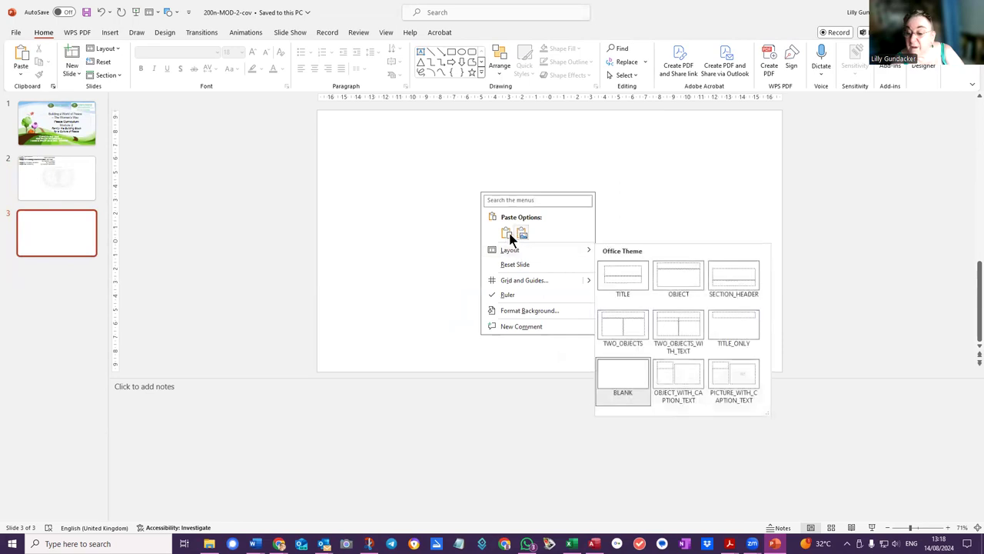
{"action": "left_click", "coordinate": [506, 234]}
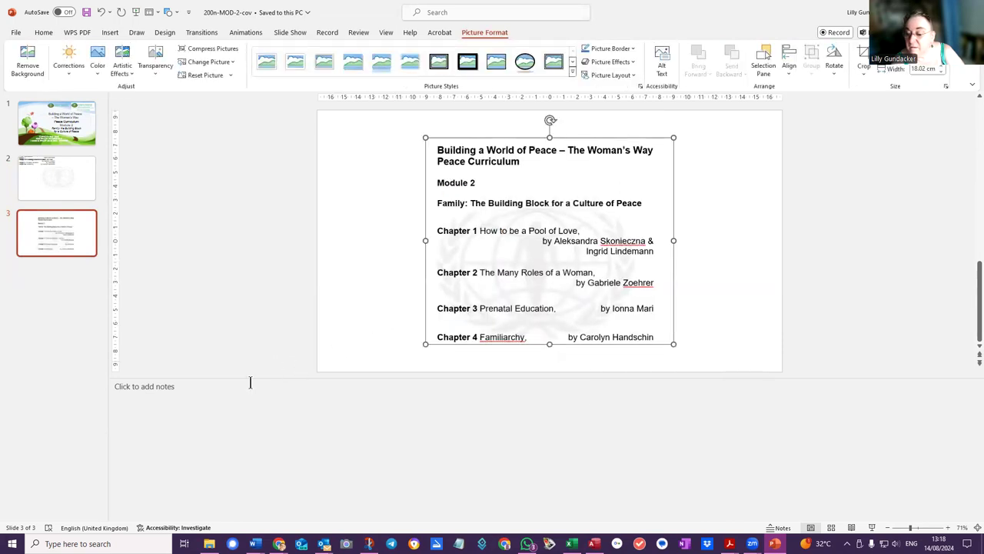
{"action": "left_click_drag", "start_coordinate": [425, 344], "coordinate": [406, 359]}
{"action": "left_click_drag", "start_coordinate": [672, 115], "coordinate": [699, 116]}
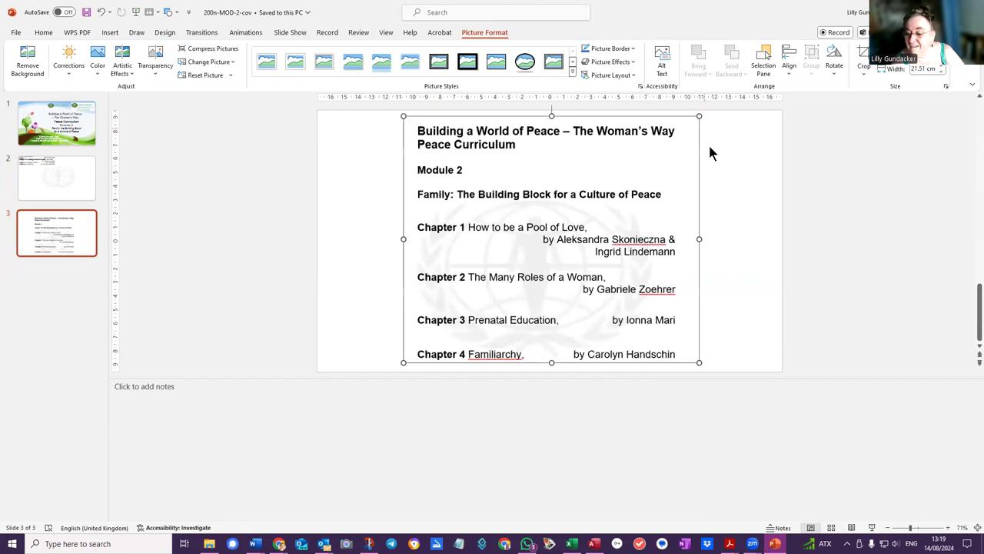
{"action": "left_click", "coordinate": [731, 246]}
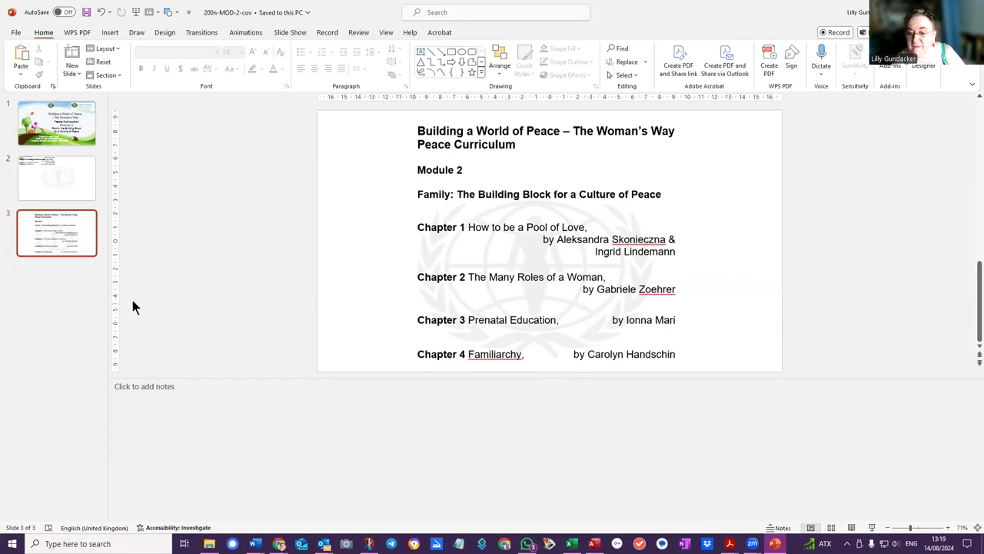
Delete slide 2 with the jumbled text and save the deck as 200n-MOD-2-cov+Toc2.
{"action": "left_click", "coordinate": [45, 177]}
{"action": "key", "text": "Delete"}
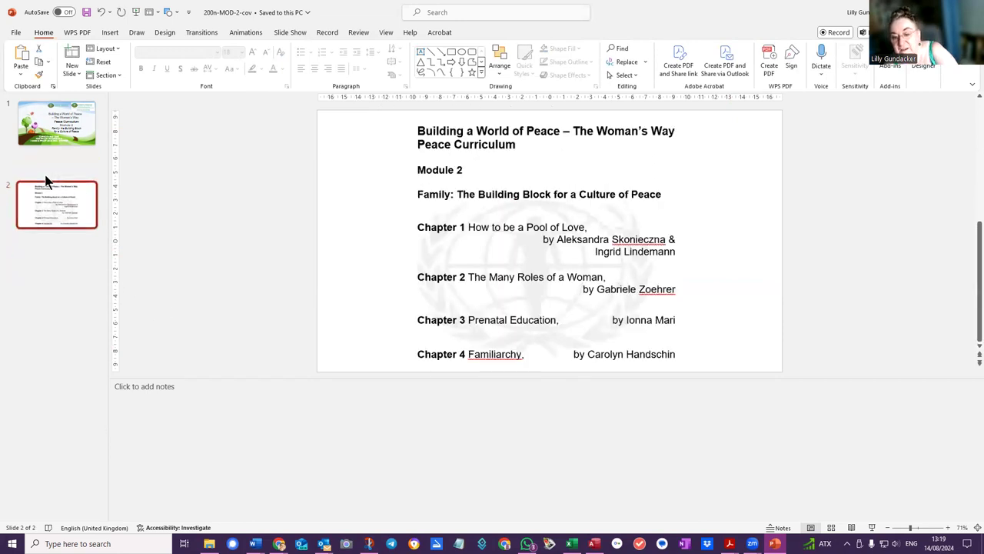
{"action": "left_click", "coordinate": [16, 34]}
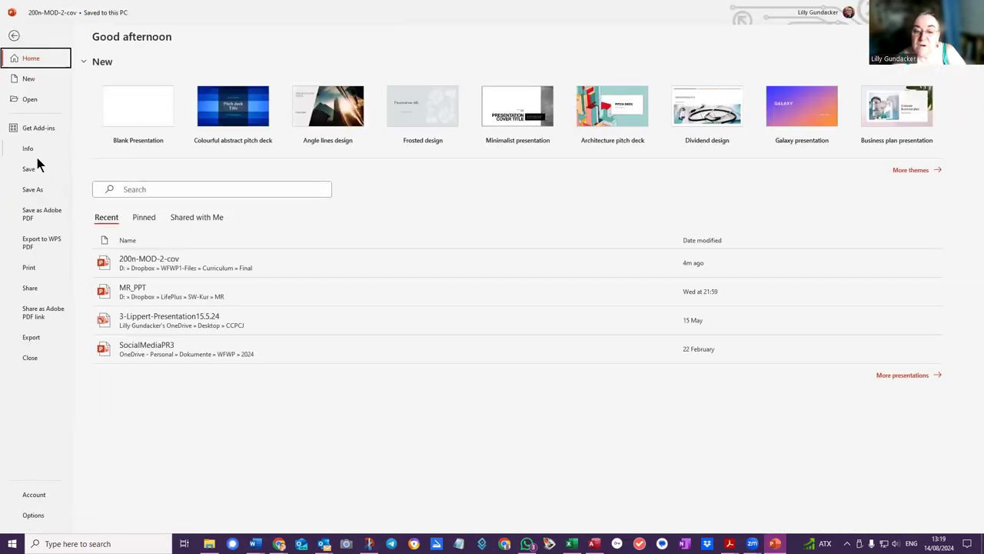
{"action": "left_click", "coordinate": [32, 191]}
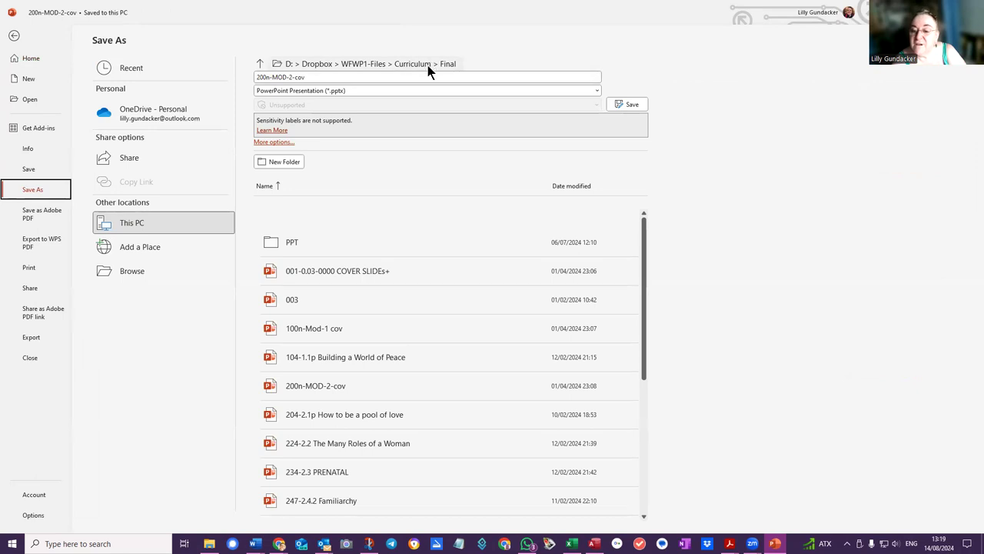
{"action": "left_click", "coordinate": [315, 77]}
{"action": "left_click", "coordinate": [308, 77]}
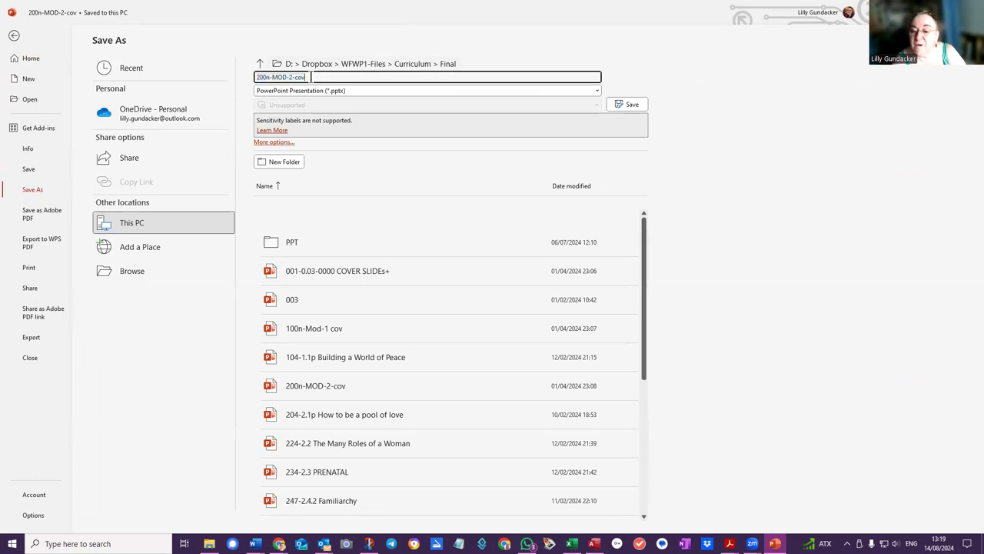
{"action": "type", "text": "+"}
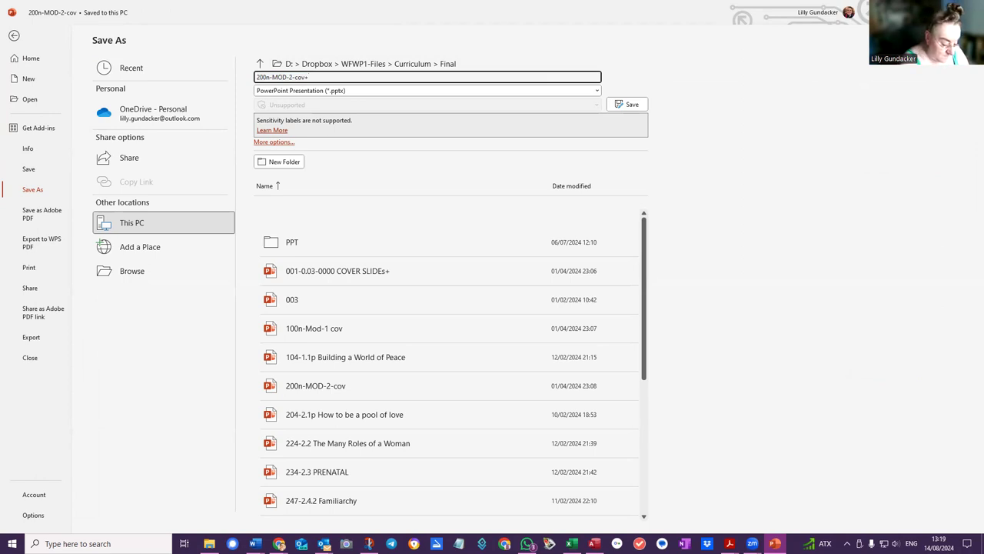
{"action": "type", "text": "Toc"}
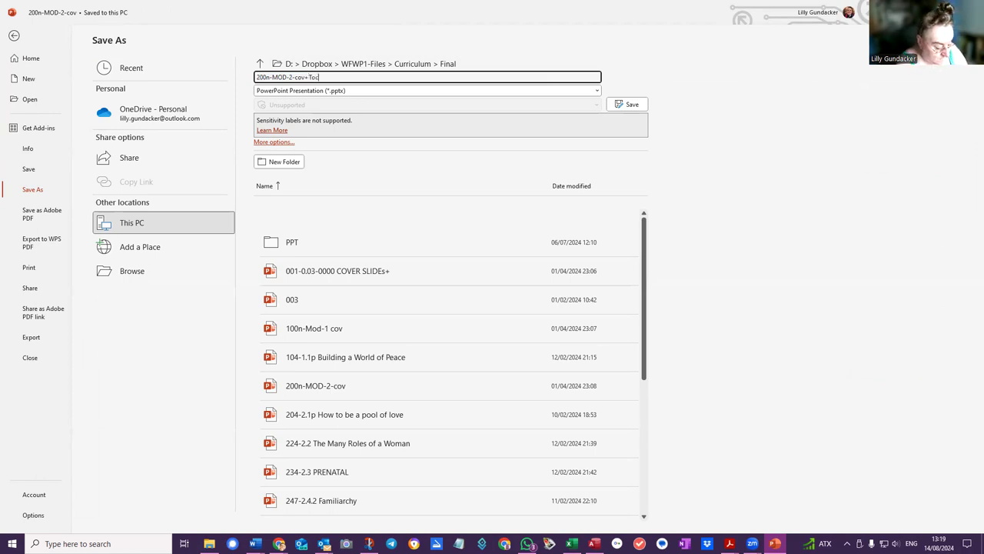
{"action": "type", "text": "2"}
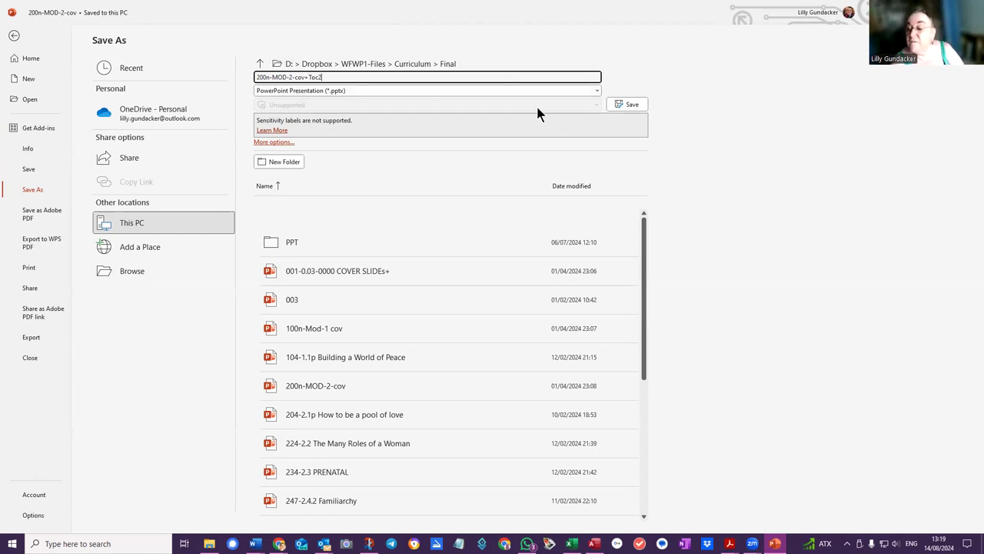
{"action": "left_click", "coordinate": [629, 104]}
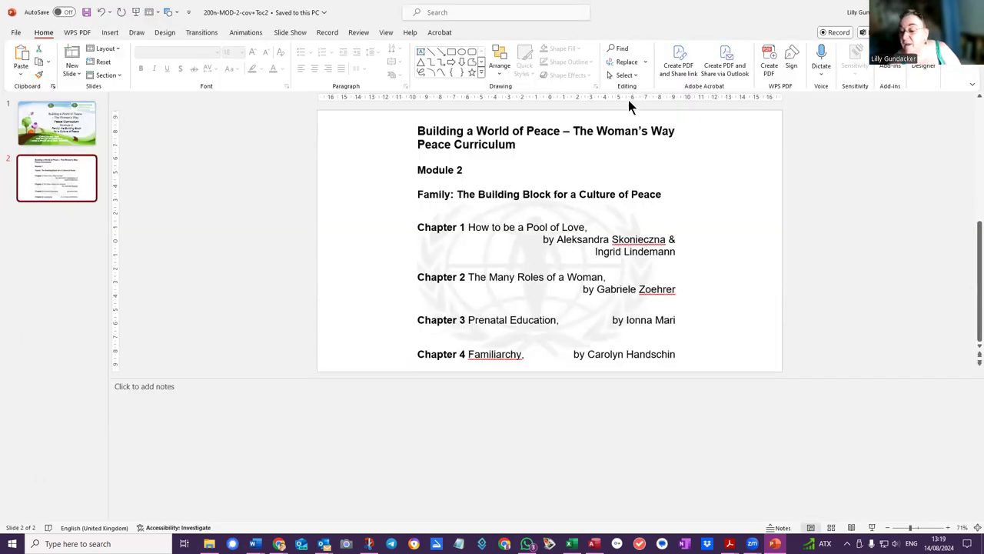